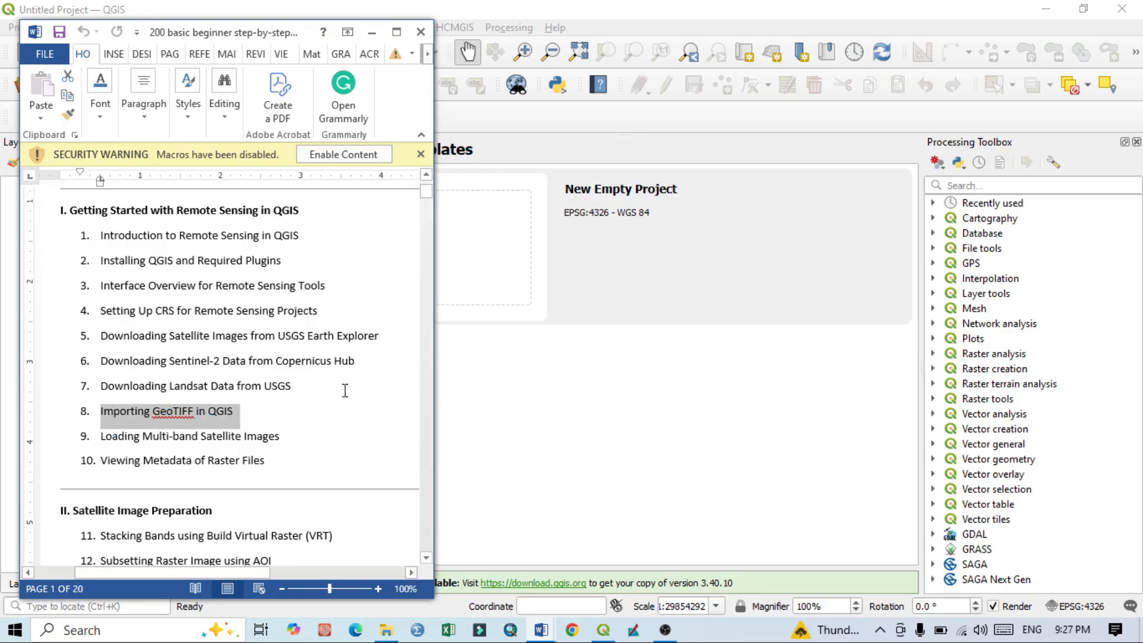
# Step: Minimize the Word document, start adding a raster layer in QGIS and open the file browser for its raster datasets
pyautogui.click(371, 33)
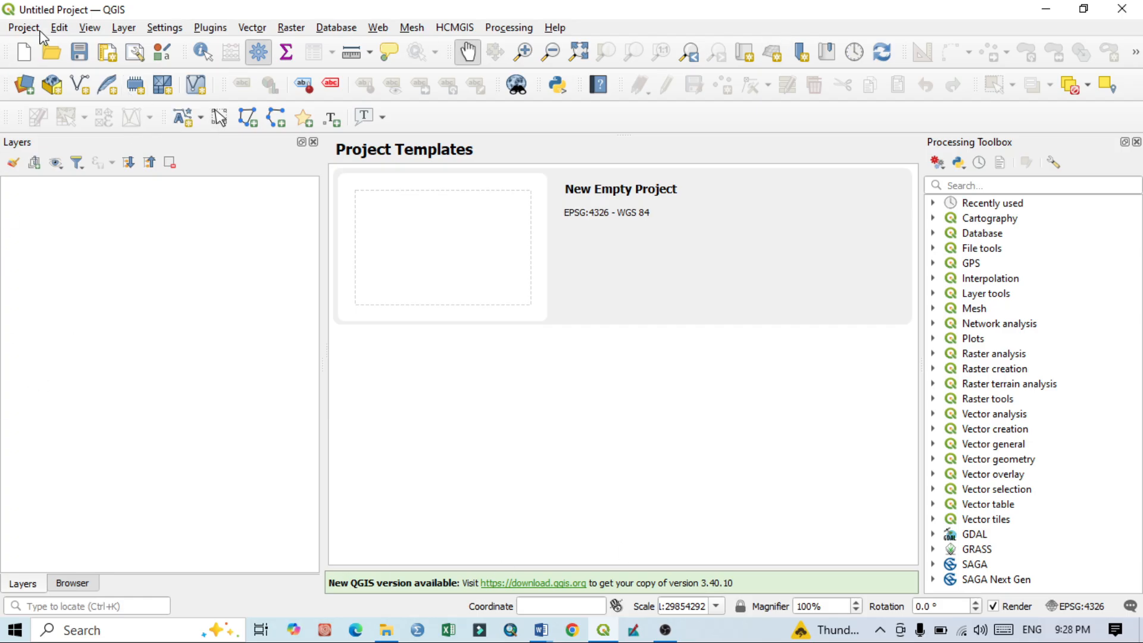
pyautogui.click(123, 27)
pyautogui.moveTo(130, 79)
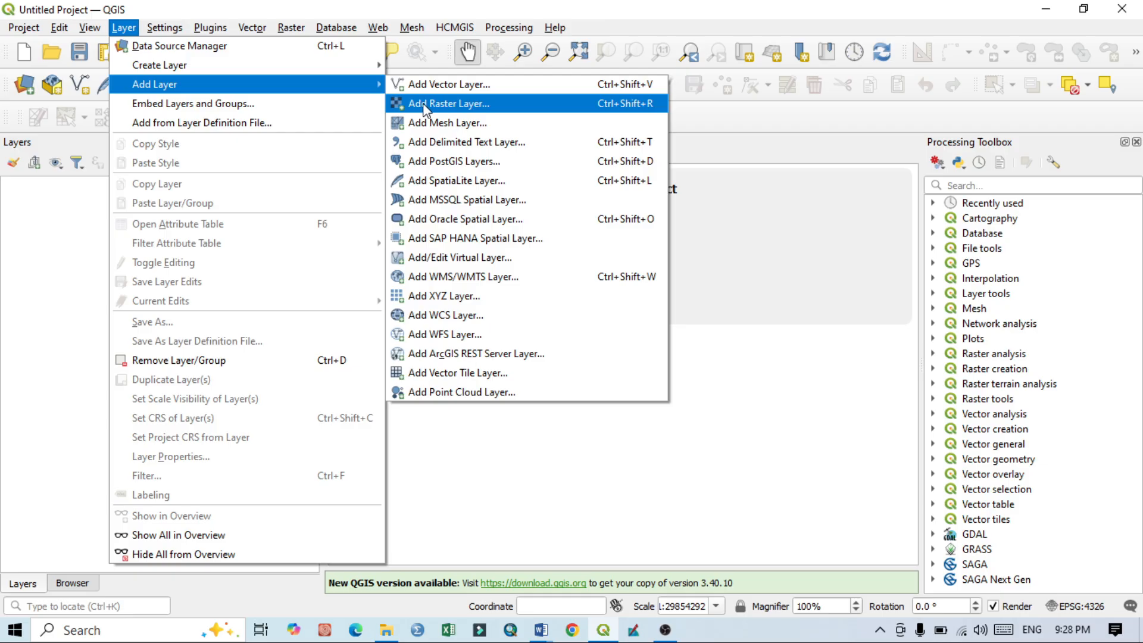
pyautogui.click(486, 108)
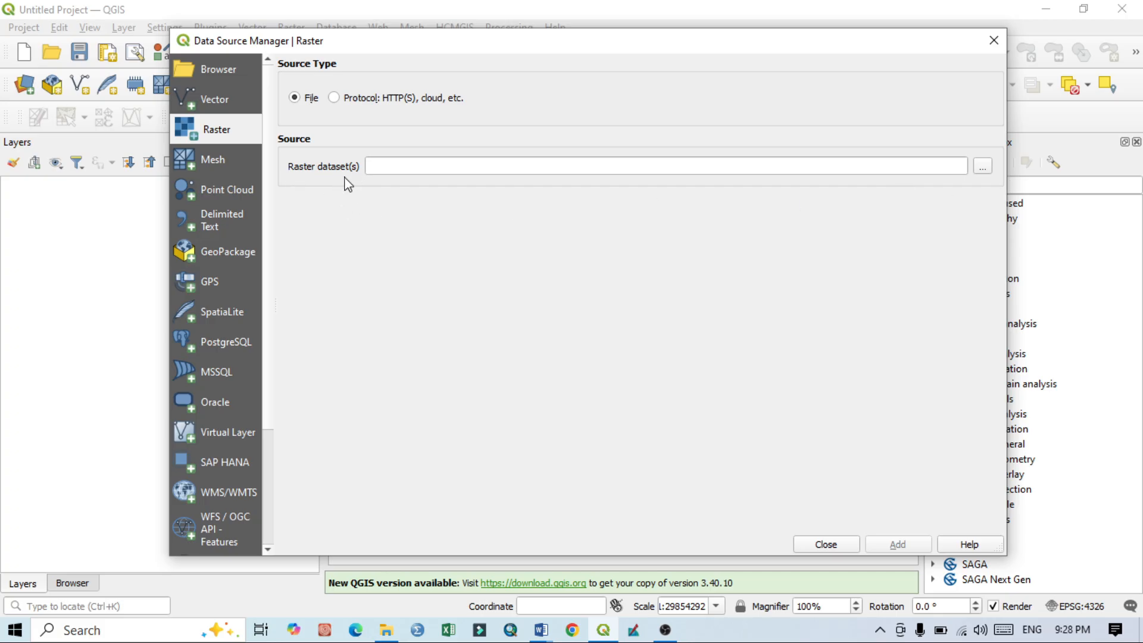
pyautogui.click(983, 169)
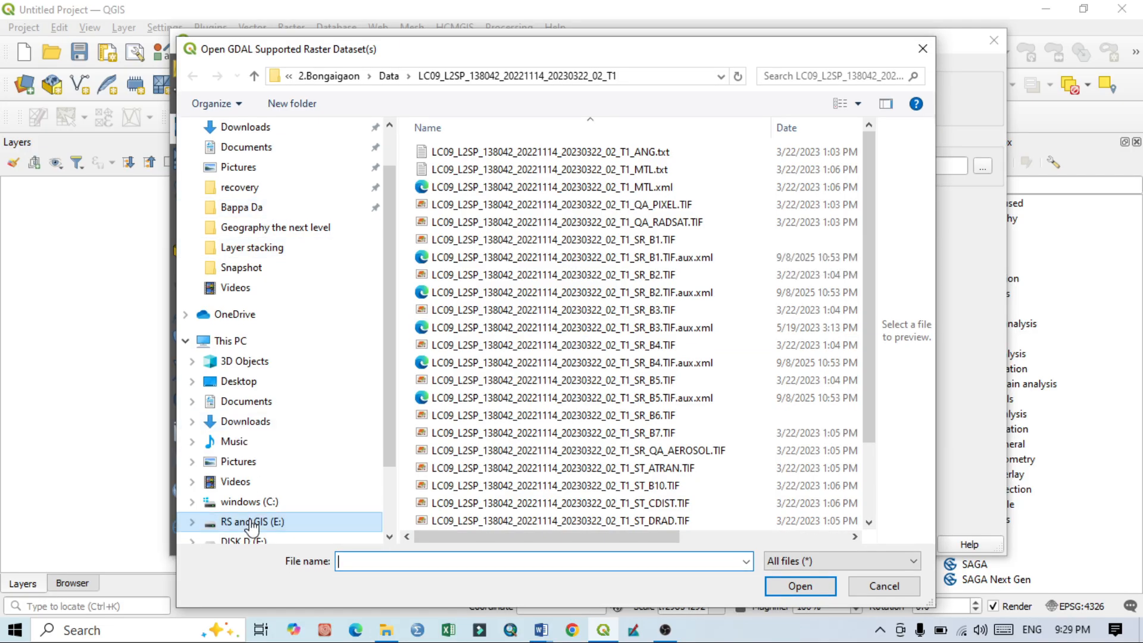
# Step: Browse to the Data folder inside 3. Siliguri_inter_fluve on the RS and GIS (E:) drive
pyautogui.click(311, 521)
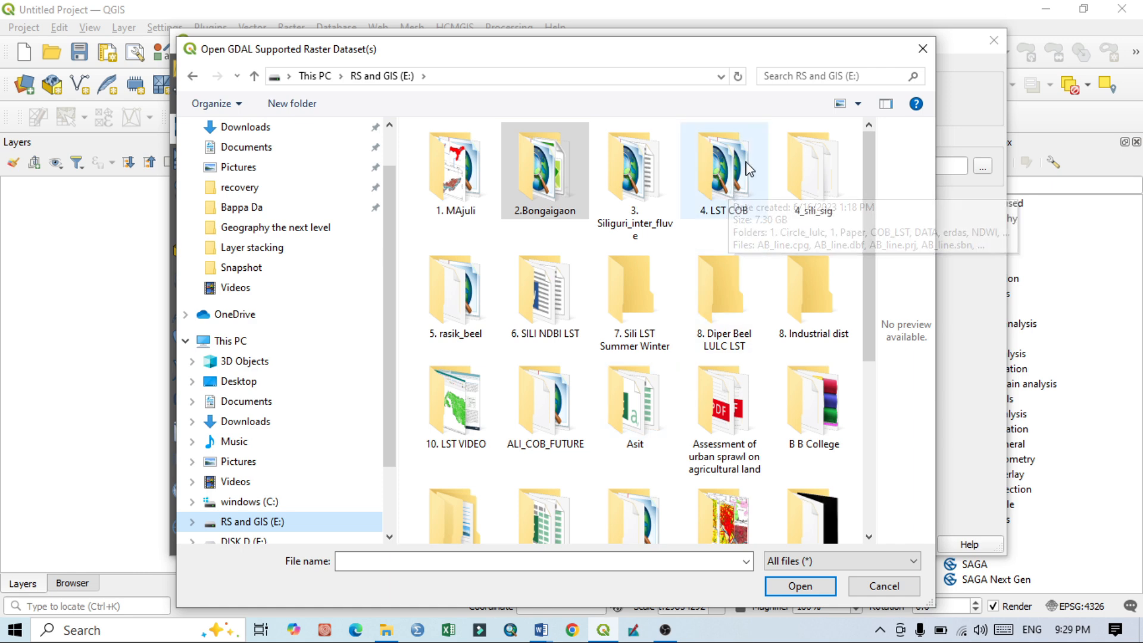
pyautogui.click(733, 198)
pyautogui.doubleClick(733, 198)
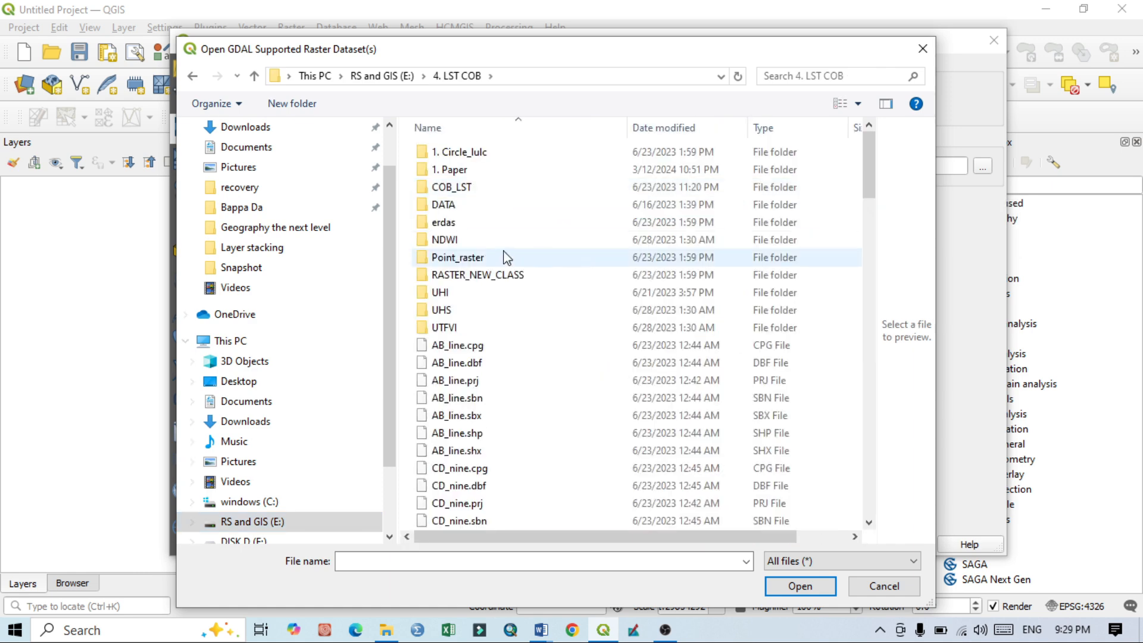
pyautogui.doubleClick(451, 207)
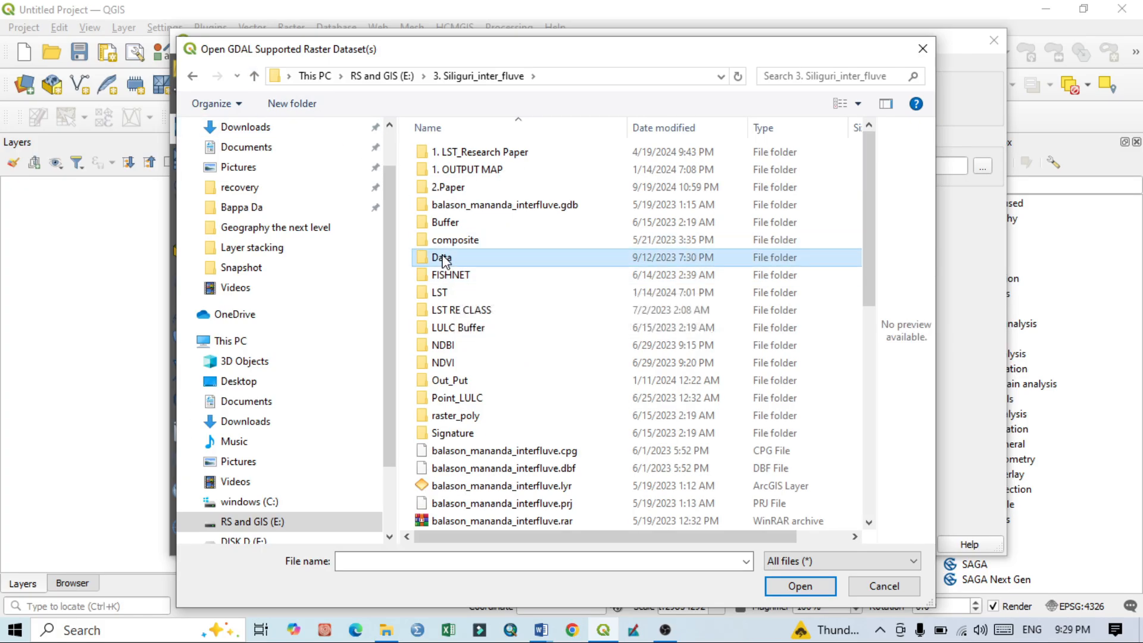
pyautogui.doubleClick(442, 258)
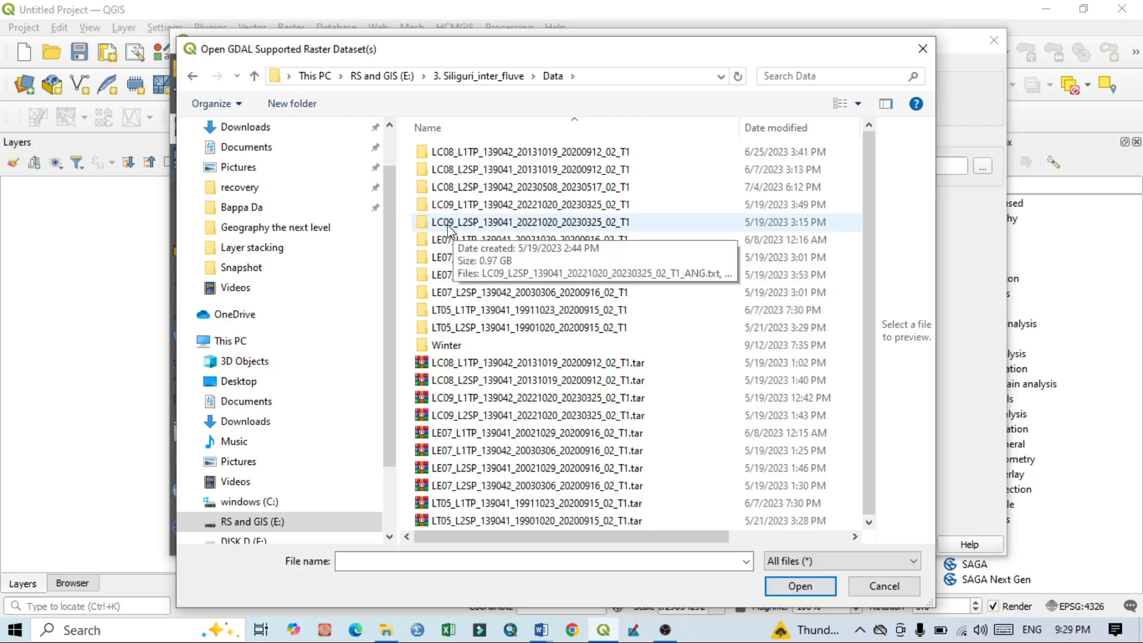
pyautogui.click(485, 225)
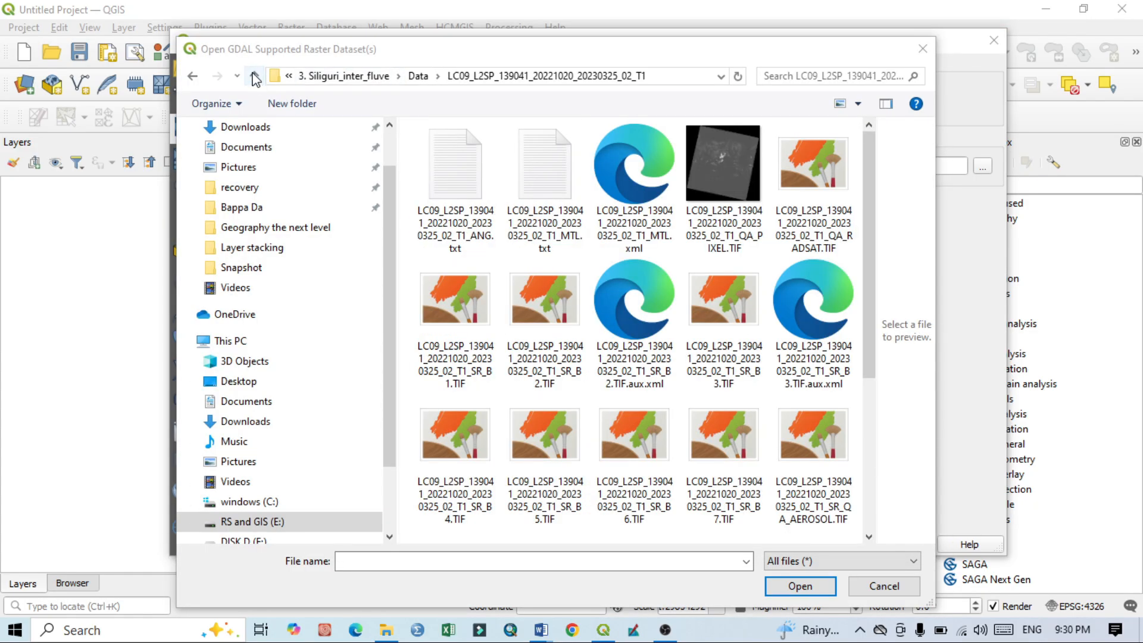
pyautogui.click(256, 79)
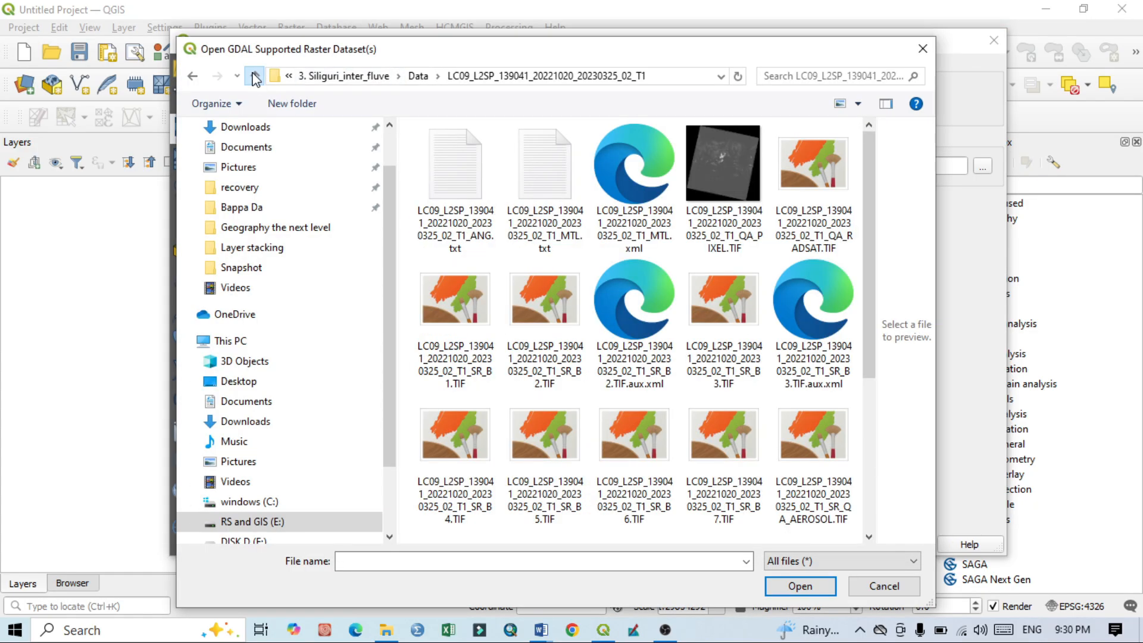
pyautogui.click(256, 78)
pyautogui.click(651, 365)
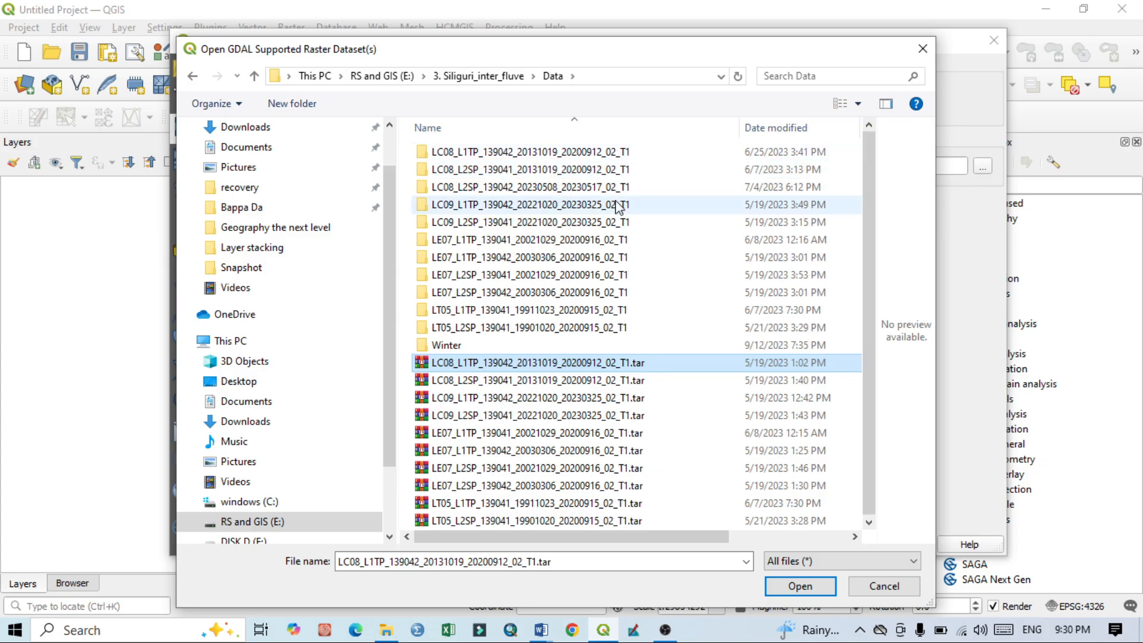
pyautogui.rightClick(582, 367)
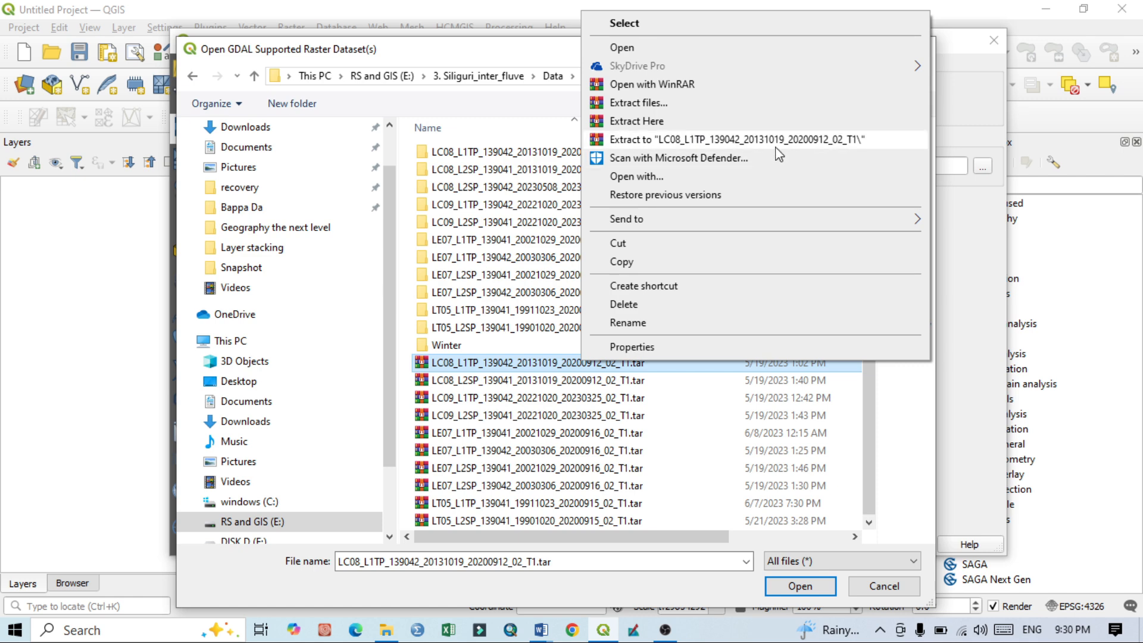
pyautogui.click(527, 170)
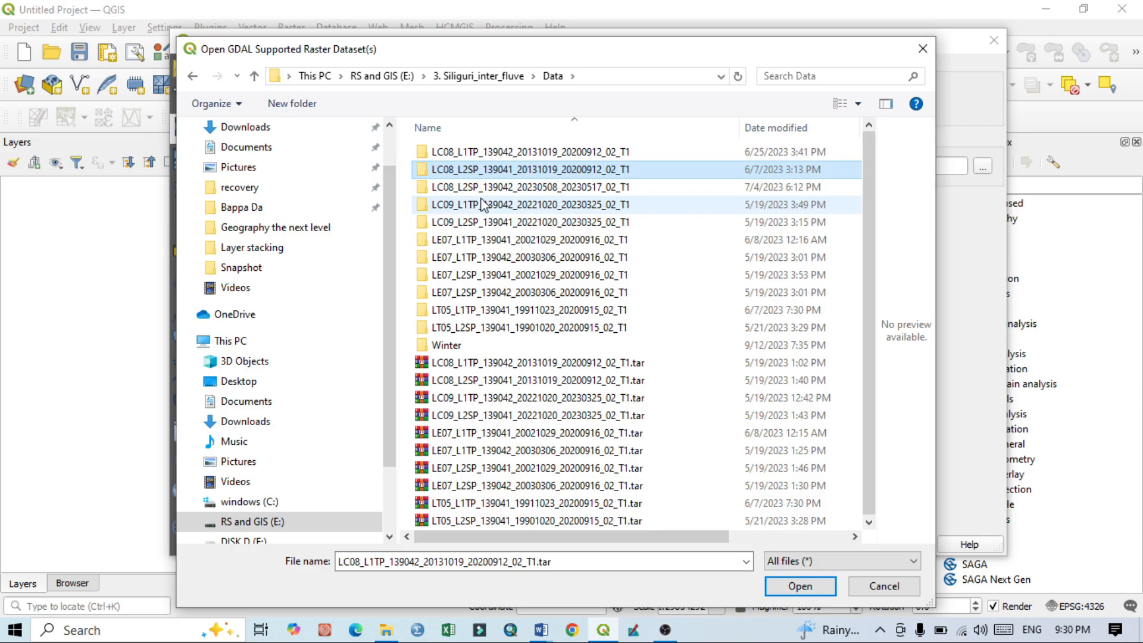
# Step: Open the LC09_L1TP_139042_20221020_20230325_02_T1 folder and list its files with details and full-width names
pyautogui.click(464, 208)
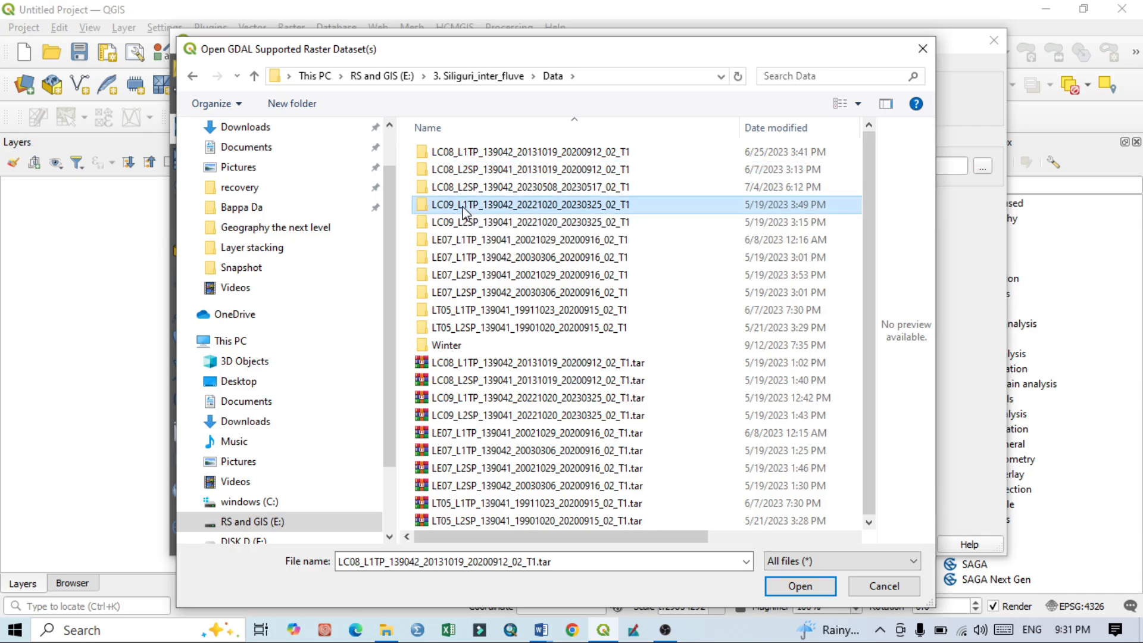
pyautogui.doubleClick(465, 209)
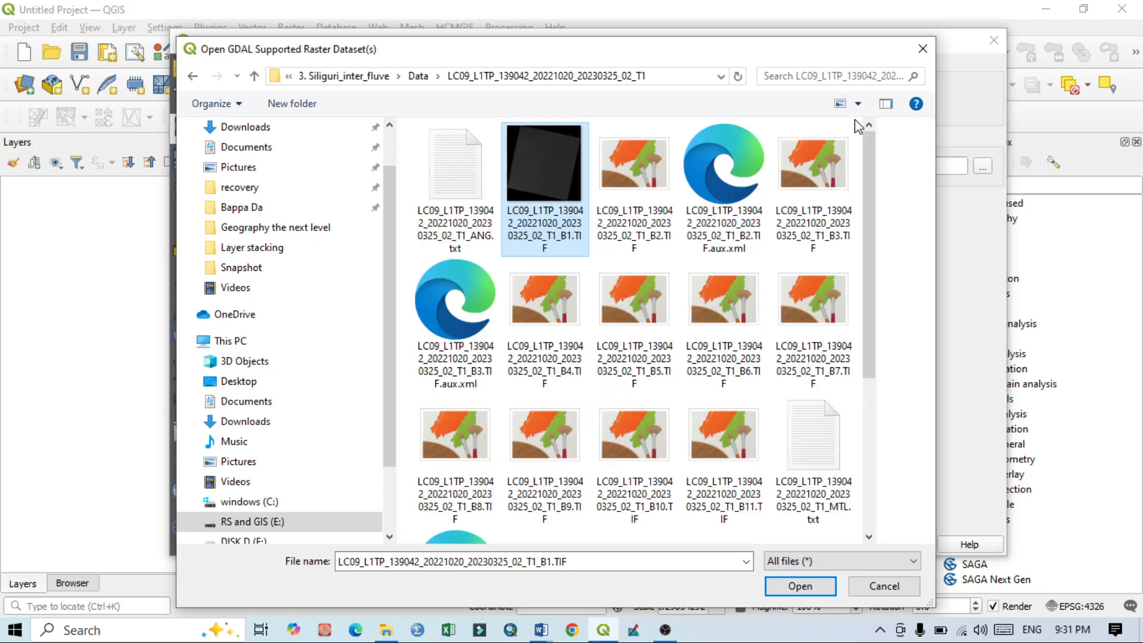
pyautogui.click(860, 106)
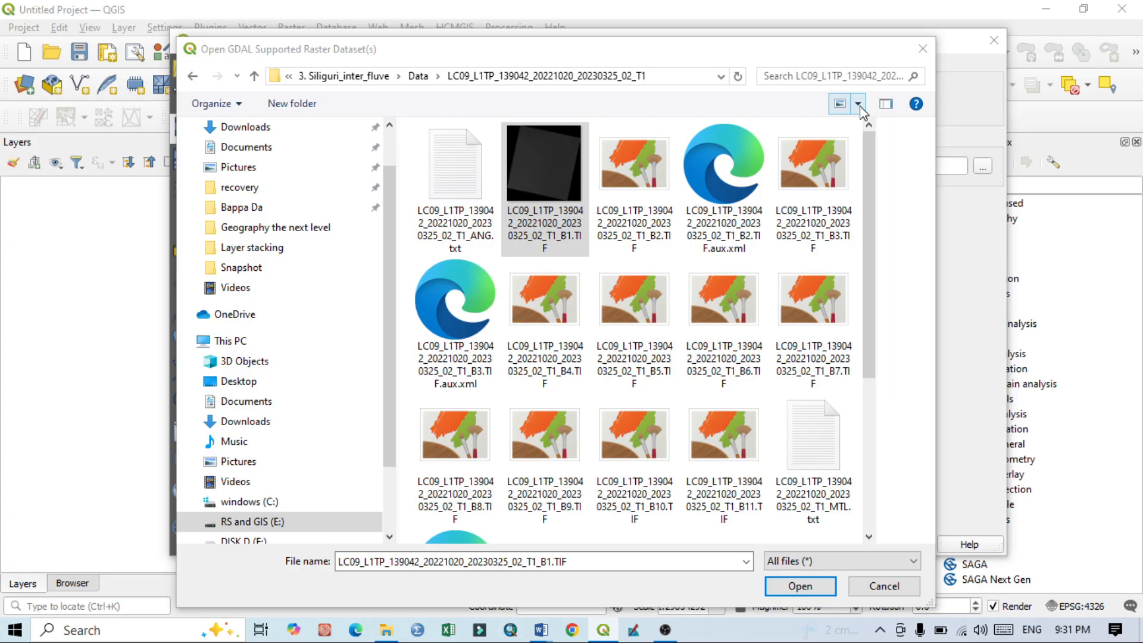
pyautogui.click(872, 235)
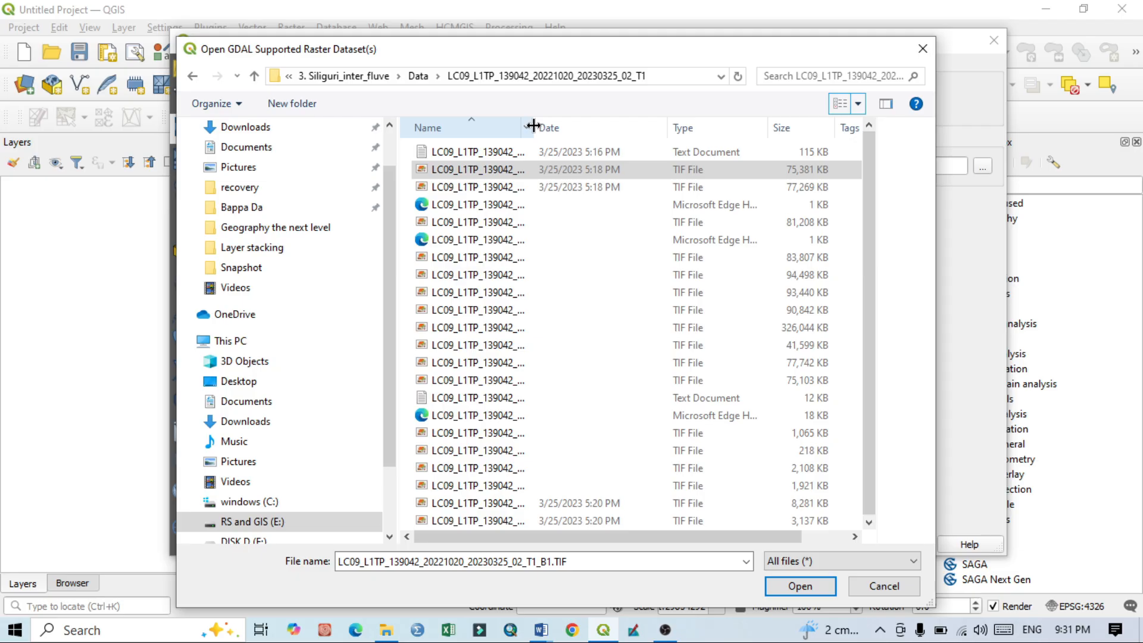
pyautogui.doubleClick(534, 125)
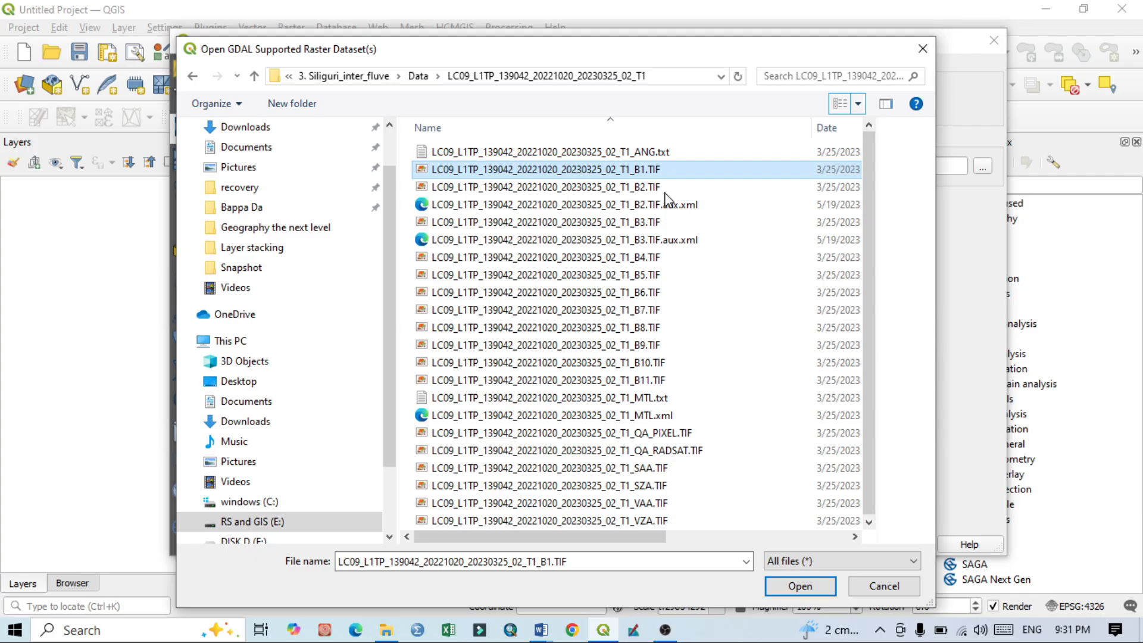
# Step: Select only the band files B1.TIF through B5.TIF of the LC09_L1TP scene and add them to the project as raster layers
pyautogui.click(661, 187)
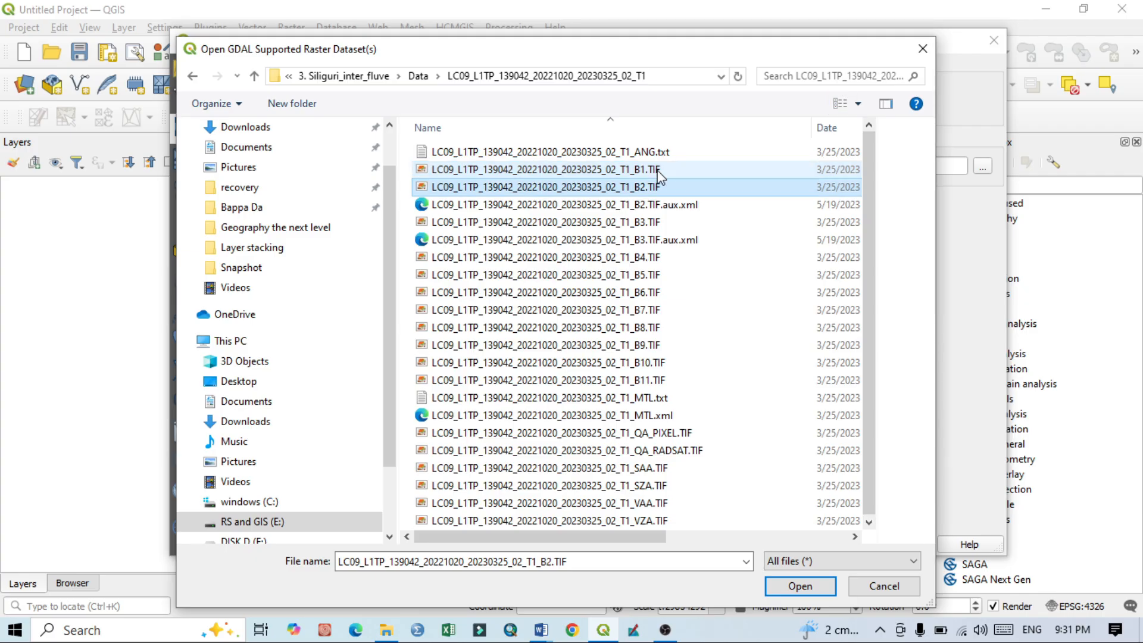
pyautogui.click(659, 171)
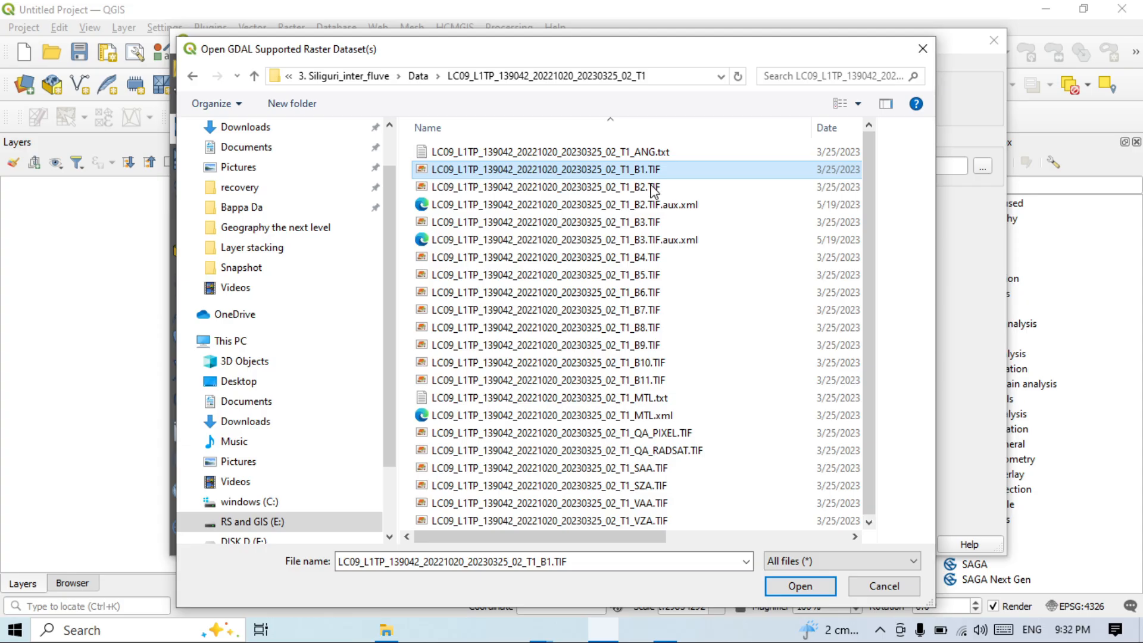
pyautogui.keyDown('shift'); pyautogui.click(655, 222); pyautogui.keyUp('shift')
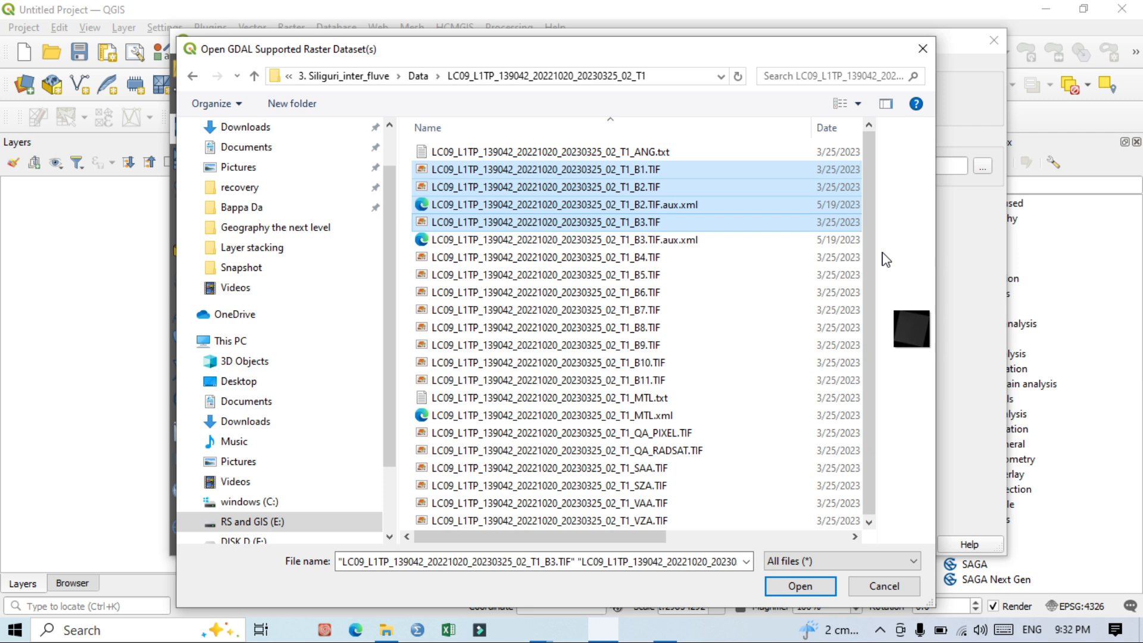
pyautogui.click(655, 169)
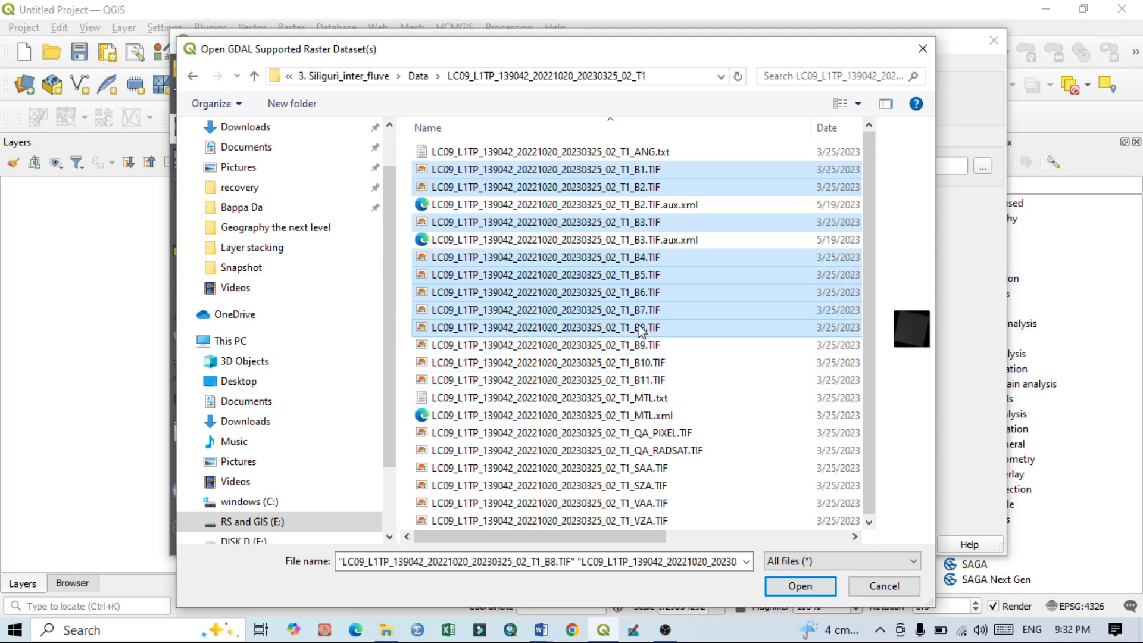
pyautogui.keyDown('ctrl'); pyautogui.click(641, 329); pyautogui.keyUp('ctrl')
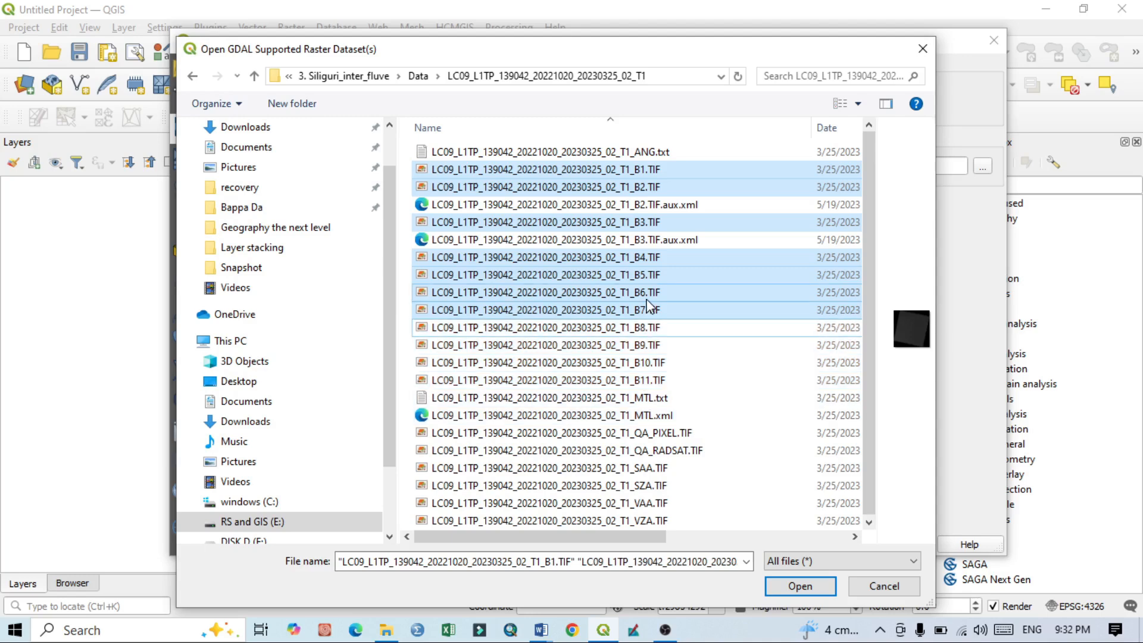
pyautogui.keyDown('ctrl'); pyautogui.click(649, 309); pyautogui.keyUp('ctrl')
pyautogui.keyDown('ctrl'); pyautogui.click(648, 293); pyautogui.keyUp('ctrl')
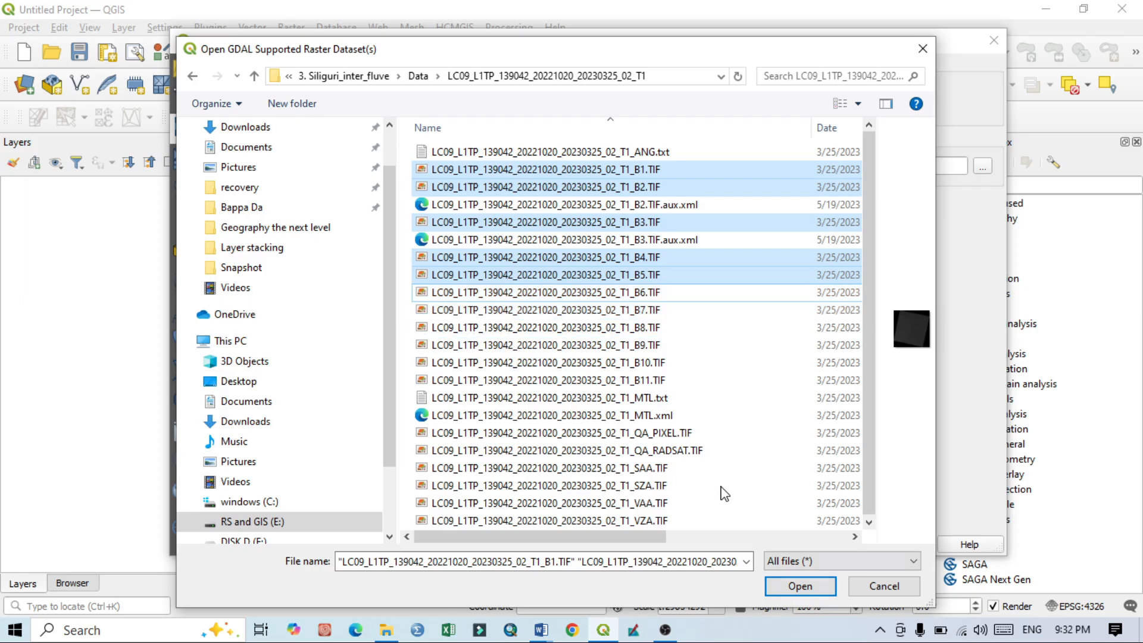
pyautogui.press('Return')
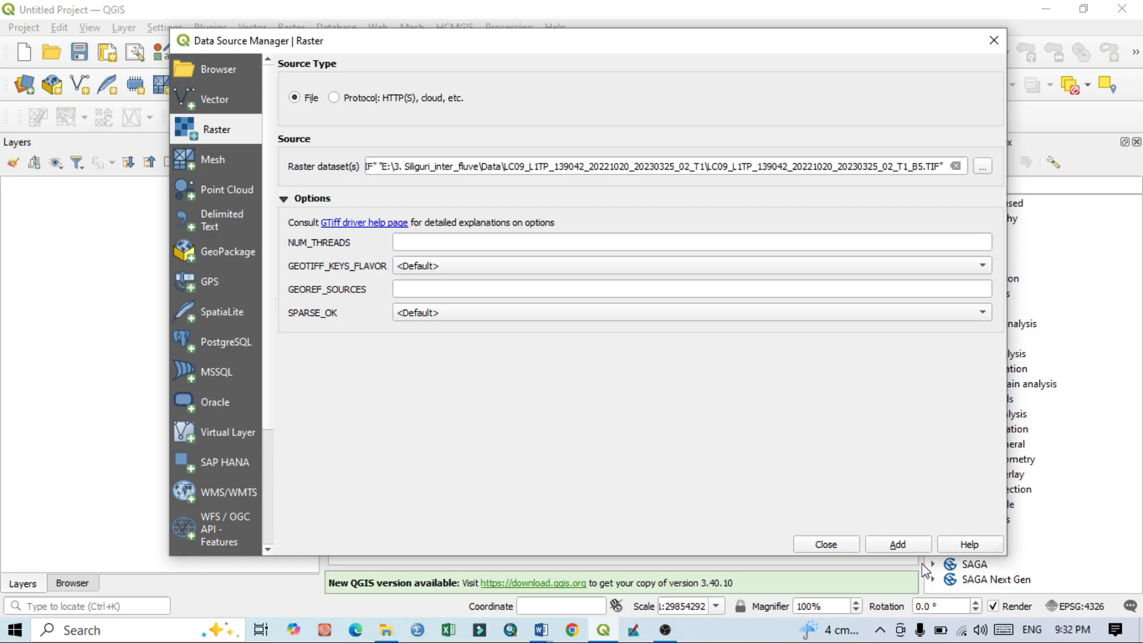
pyautogui.click(897, 544)
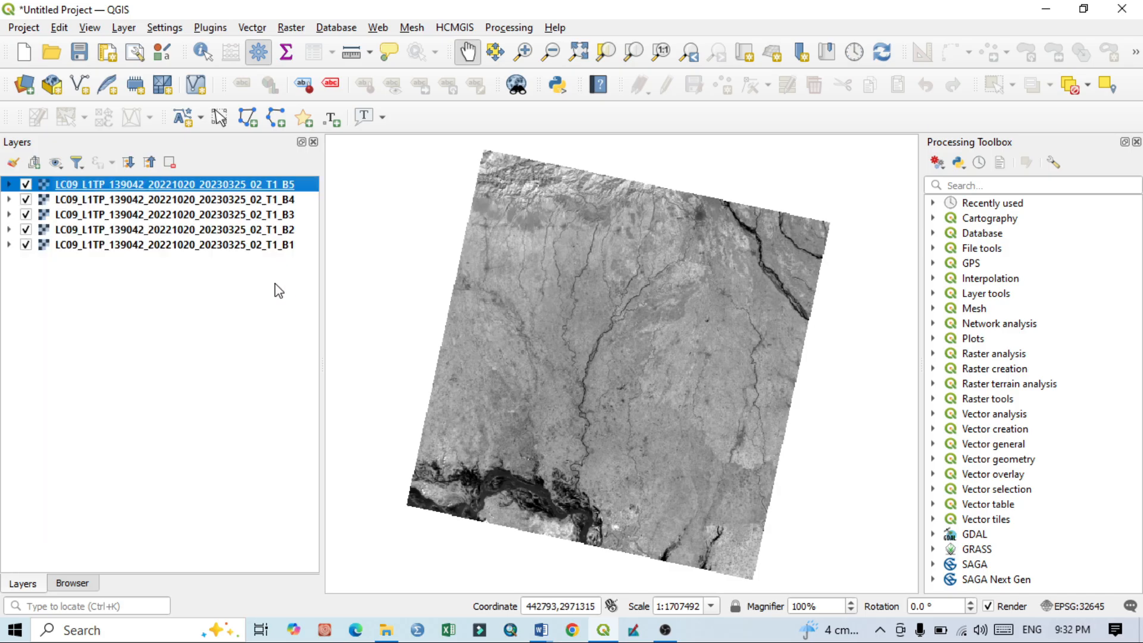
# Step: Collapse all layer legends and hide the B5, B4, B3 and B1 layers, keeping only B2 displayed
pyautogui.click(278, 290)
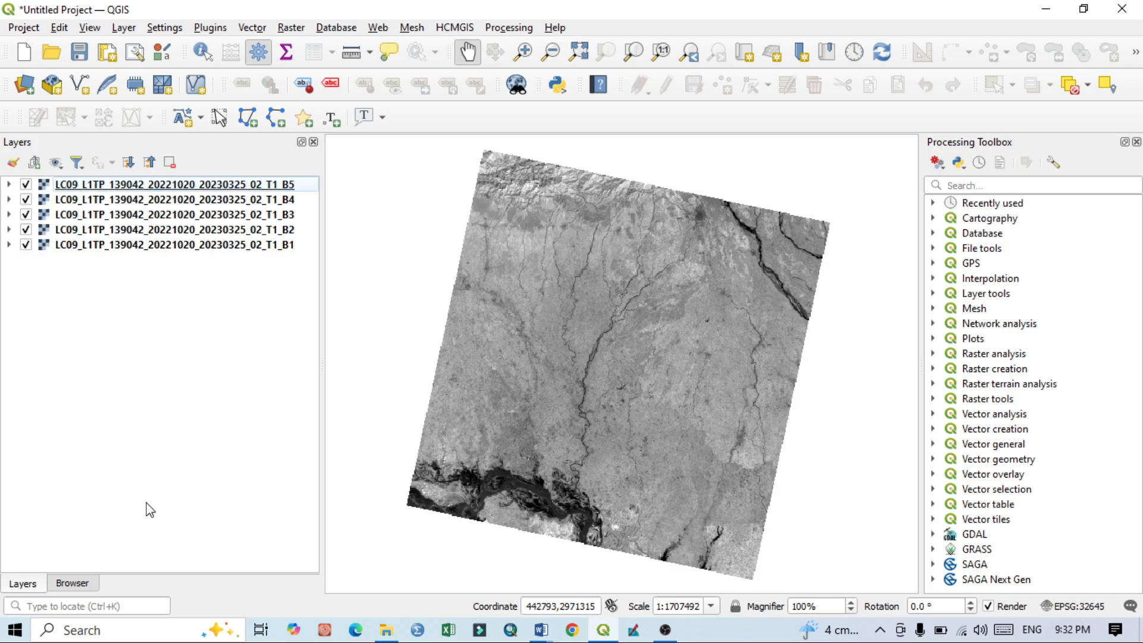
pyautogui.click(26, 184)
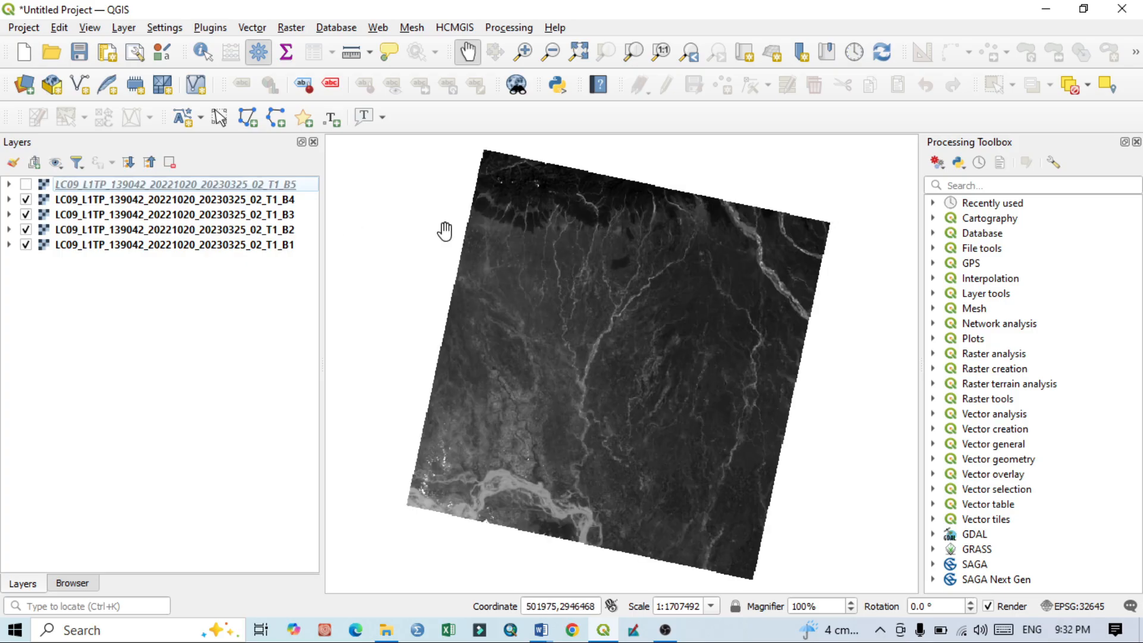
pyautogui.click(25, 199)
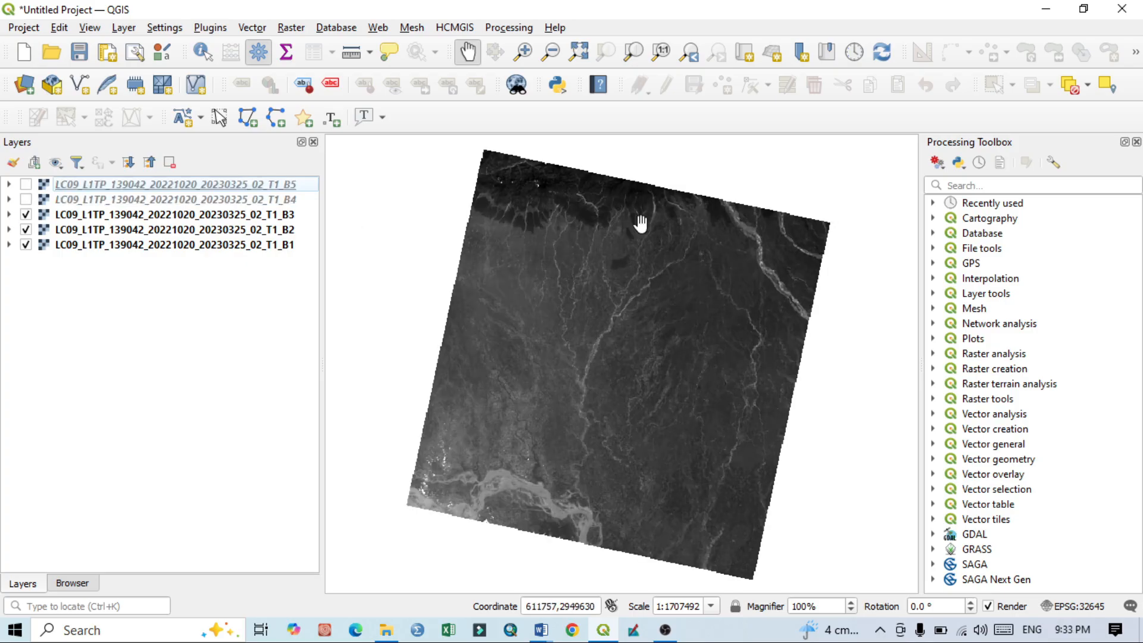
pyautogui.click(26, 216)
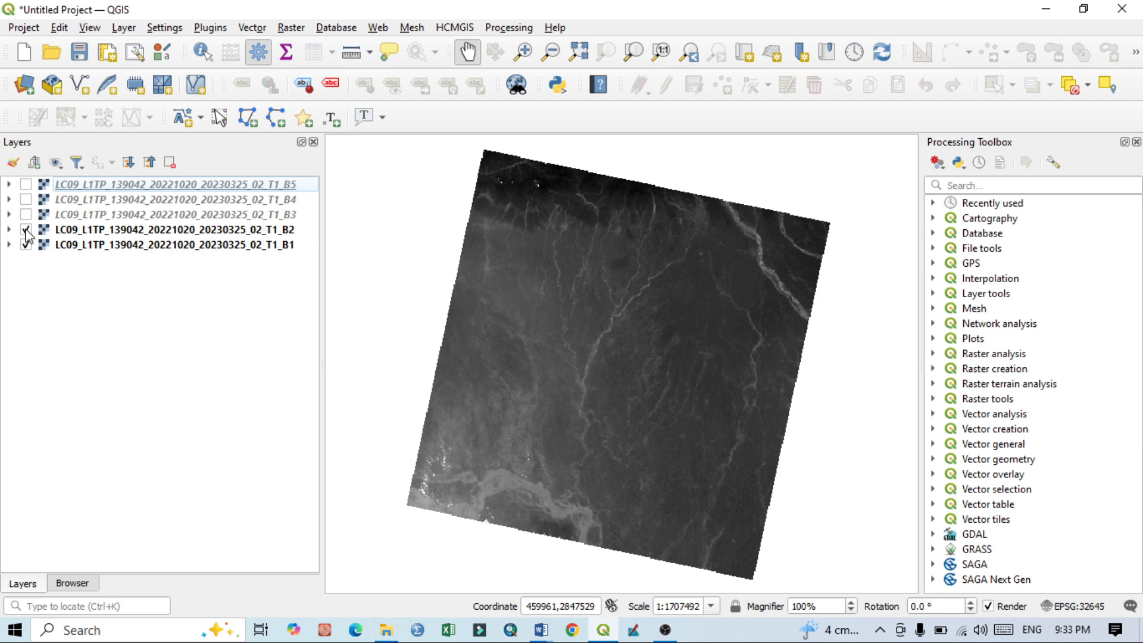
pyautogui.click(26, 231)
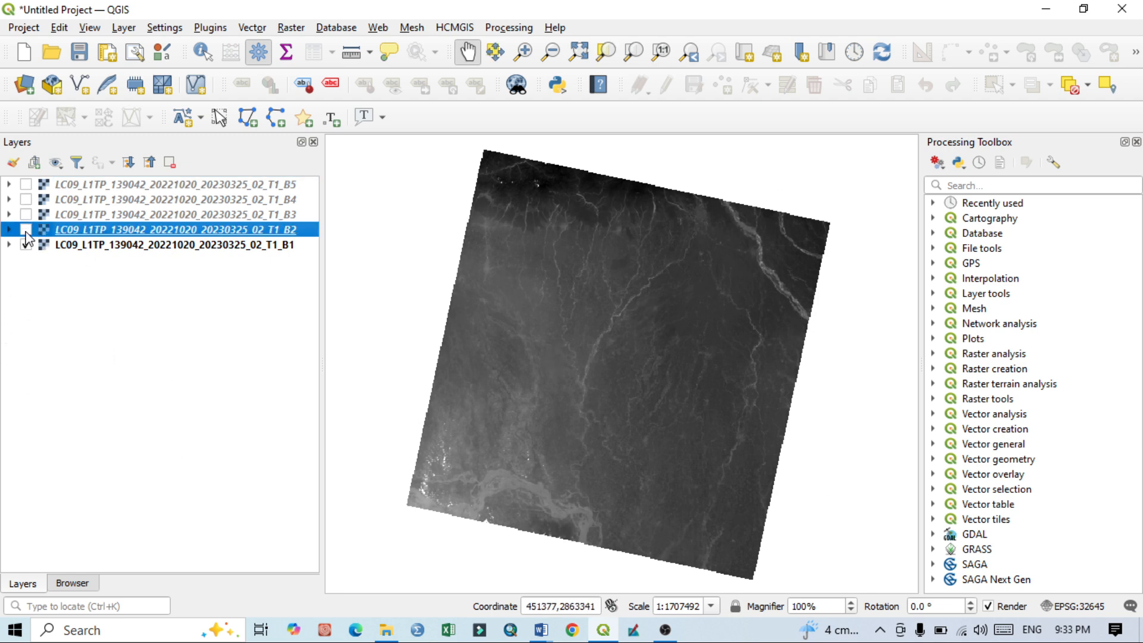
pyautogui.click(26, 230)
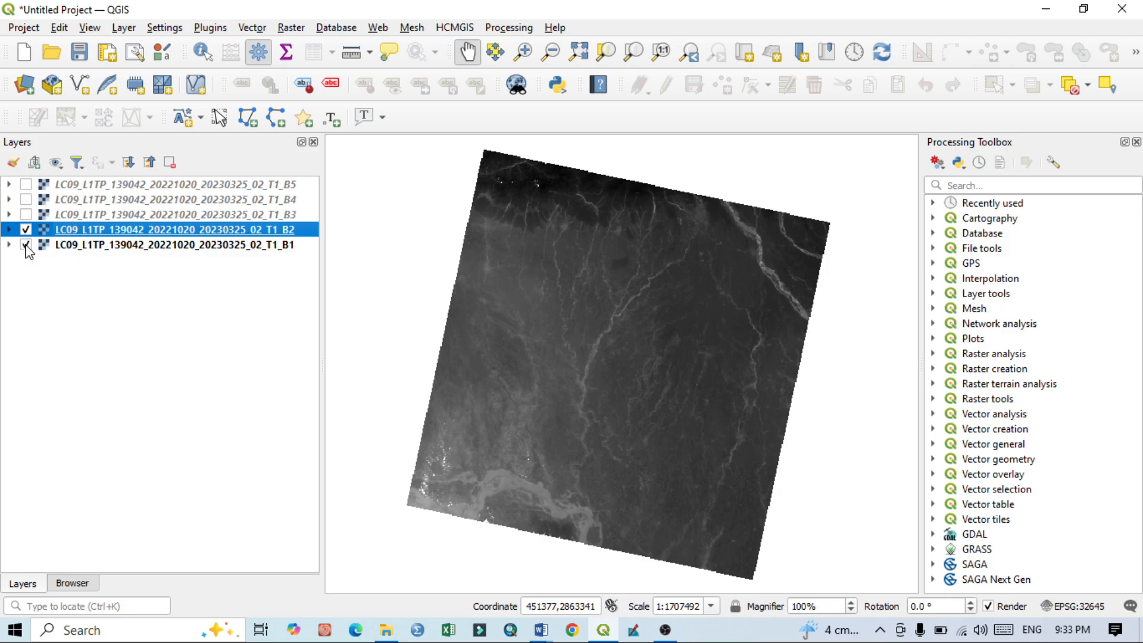
pyautogui.click(26, 245)
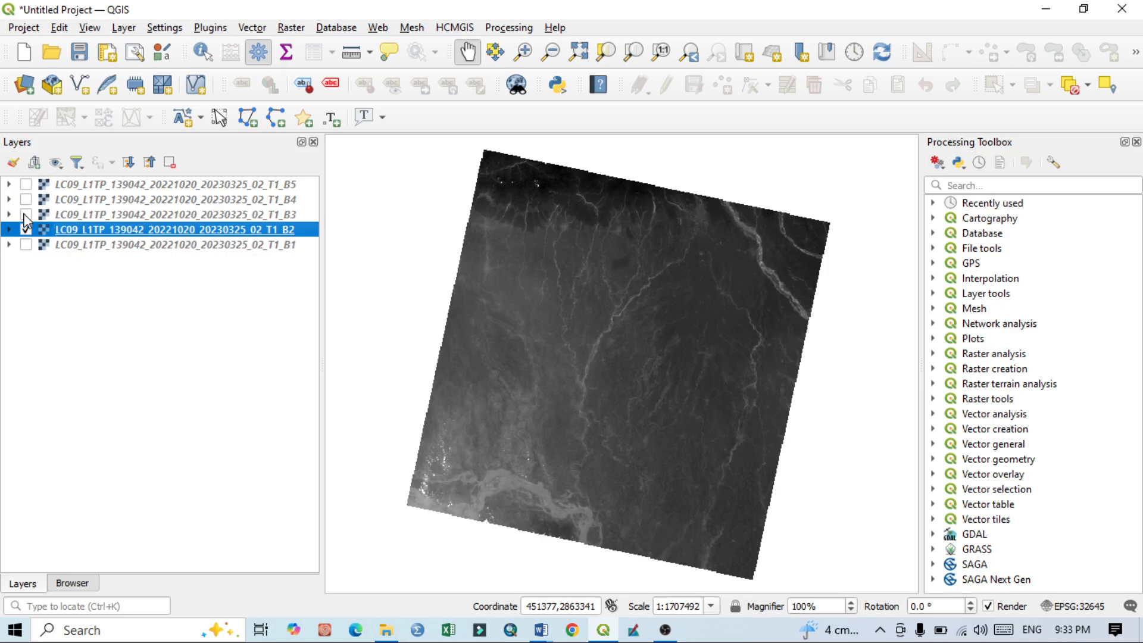
# Step: Display band B3 alone in place of B2, and follow it with band B4 alone
pyautogui.click(25, 214)
pyautogui.click(25, 229)
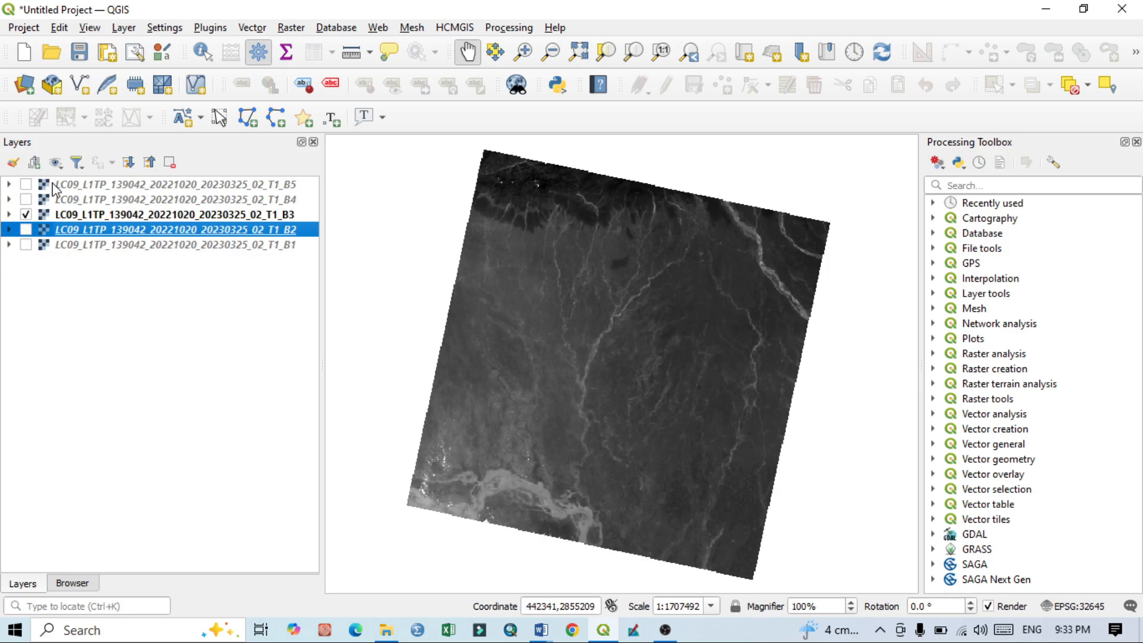
pyautogui.click(26, 199)
pyautogui.click(27, 214)
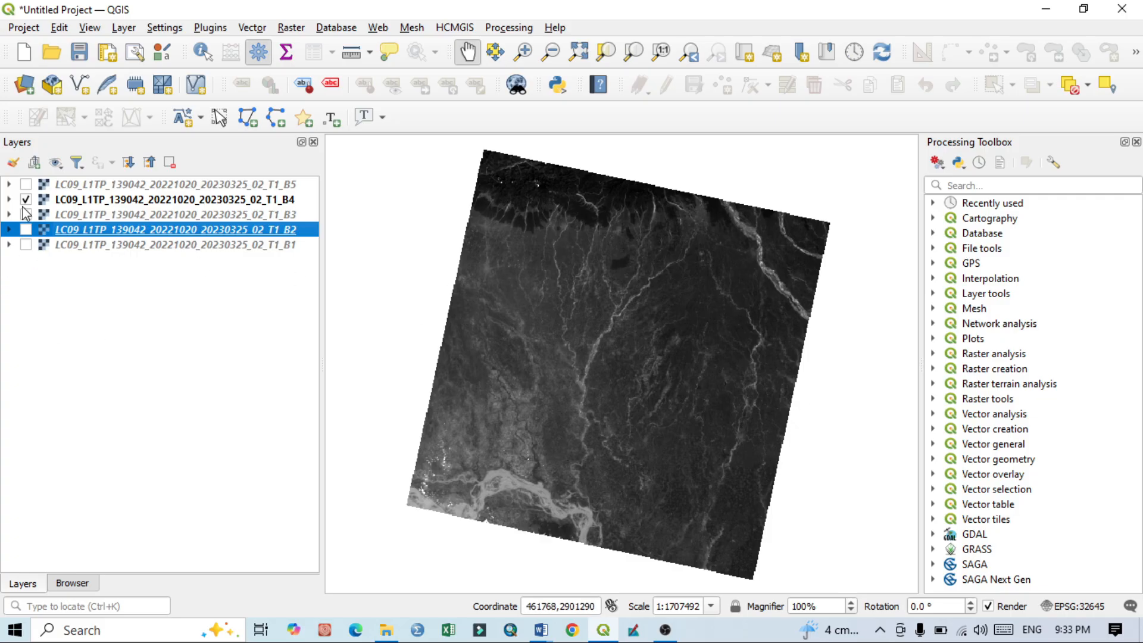
# Step: Display band B5 alone in place of B4, and turn the B4, B3, B2 and B1 layers back on
pyautogui.click(26, 184)
pyautogui.click(25, 199)
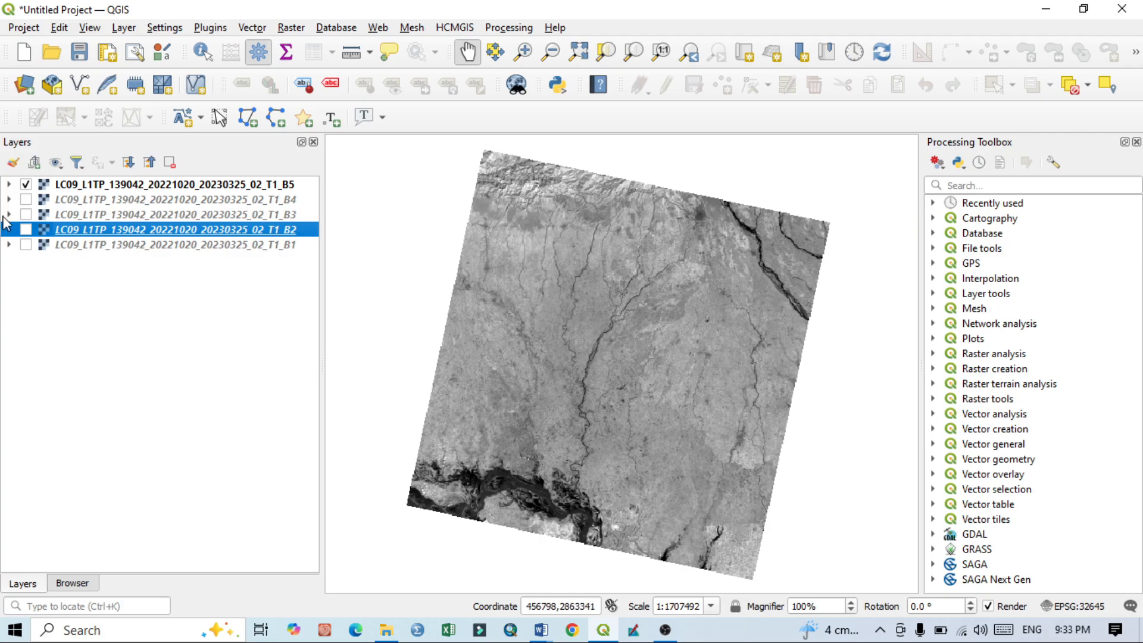
pyautogui.click(26, 199)
pyautogui.click(25, 214)
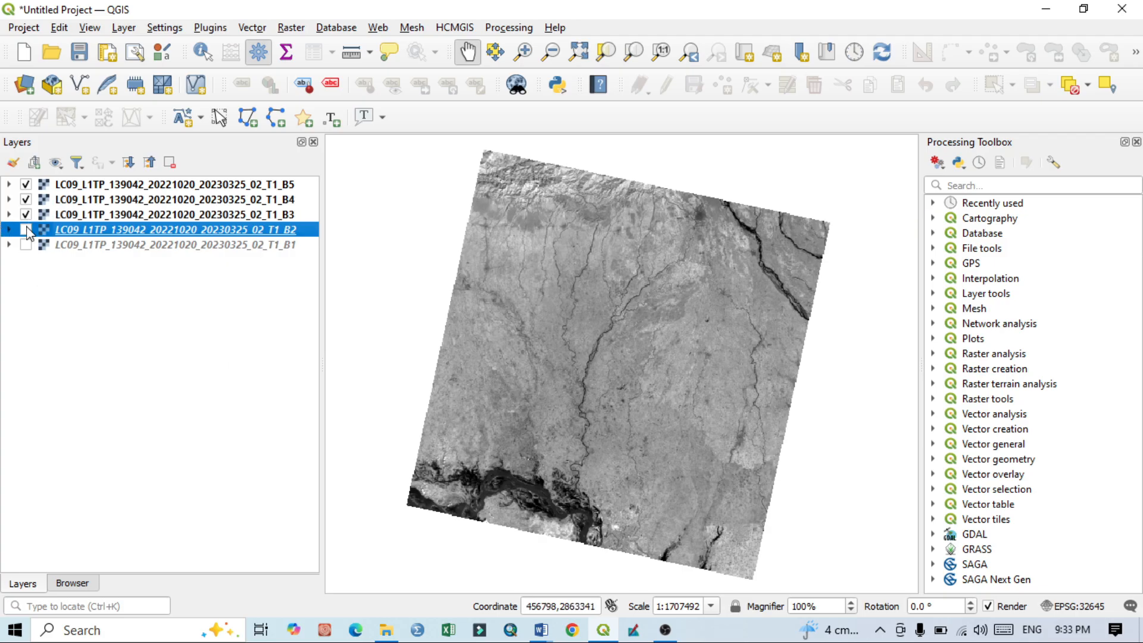
pyautogui.click(26, 229)
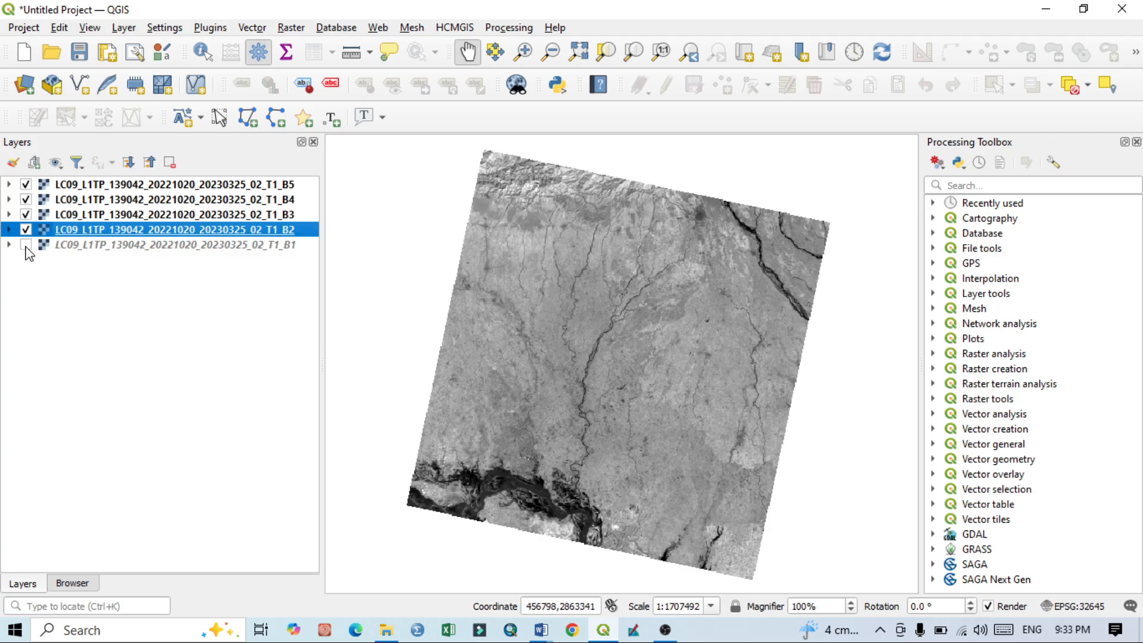
pyautogui.click(26, 245)
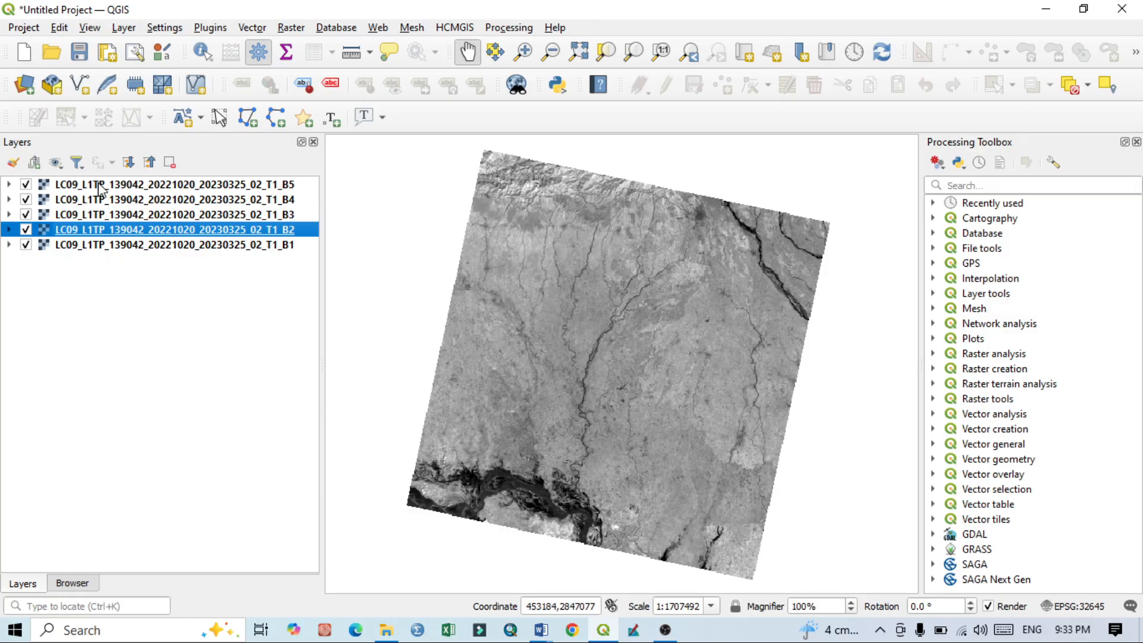
# Step: Examine the B5 layer's source settings and its GDAL driver information in the layer properties, leaving everything unchanged
pyautogui.click(99, 187)
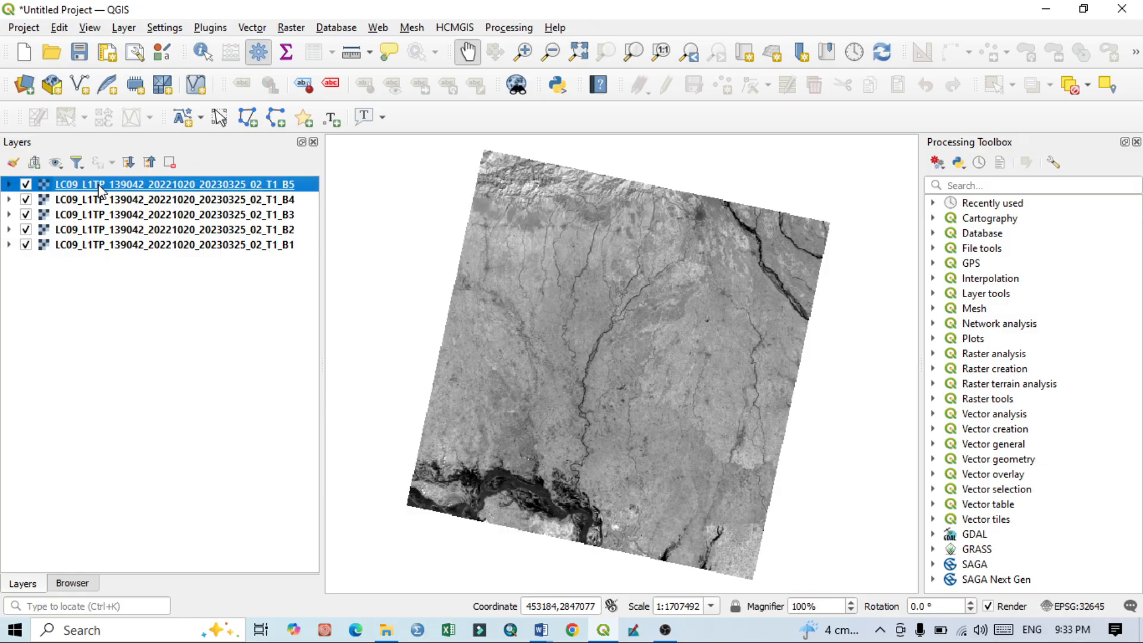
pyautogui.rightClick(100, 187)
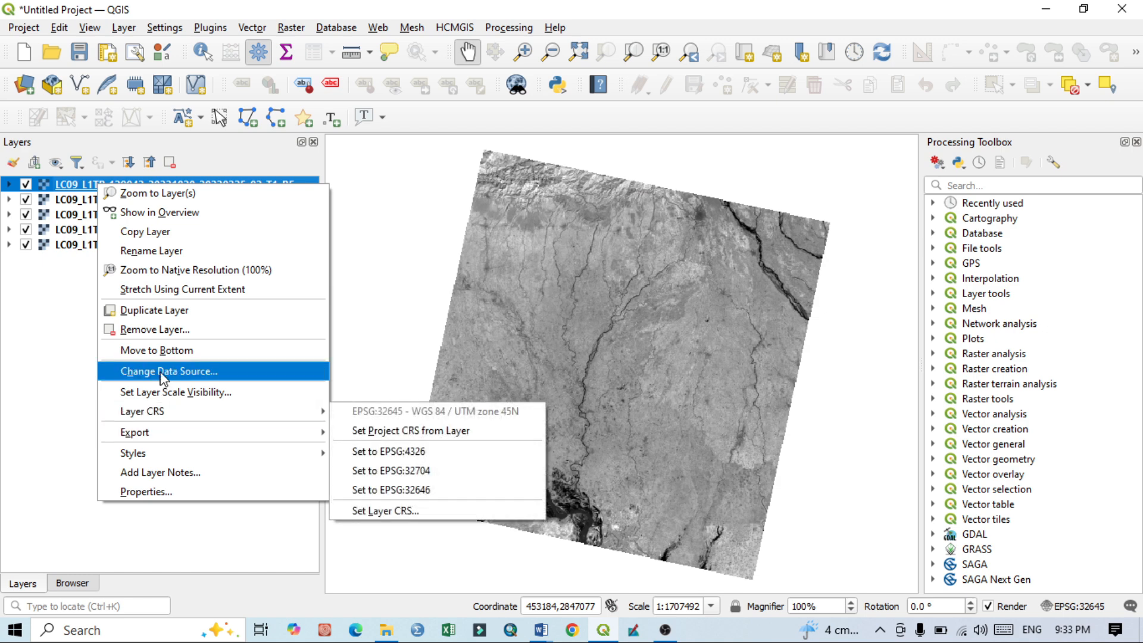
pyautogui.click(168, 492)
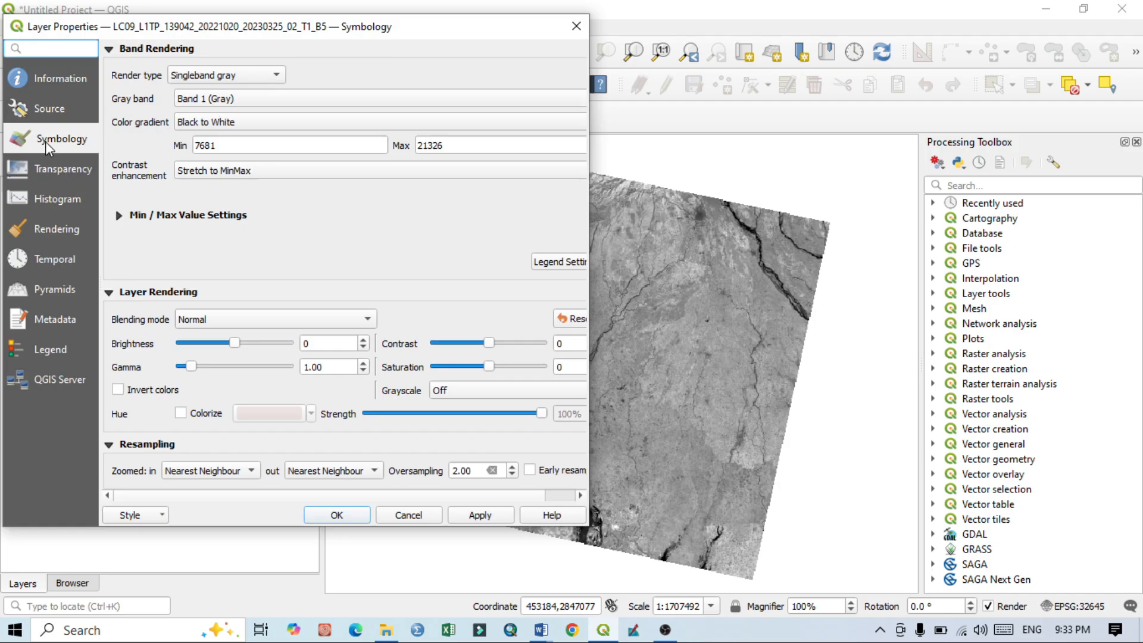
pyautogui.click(44, 115)
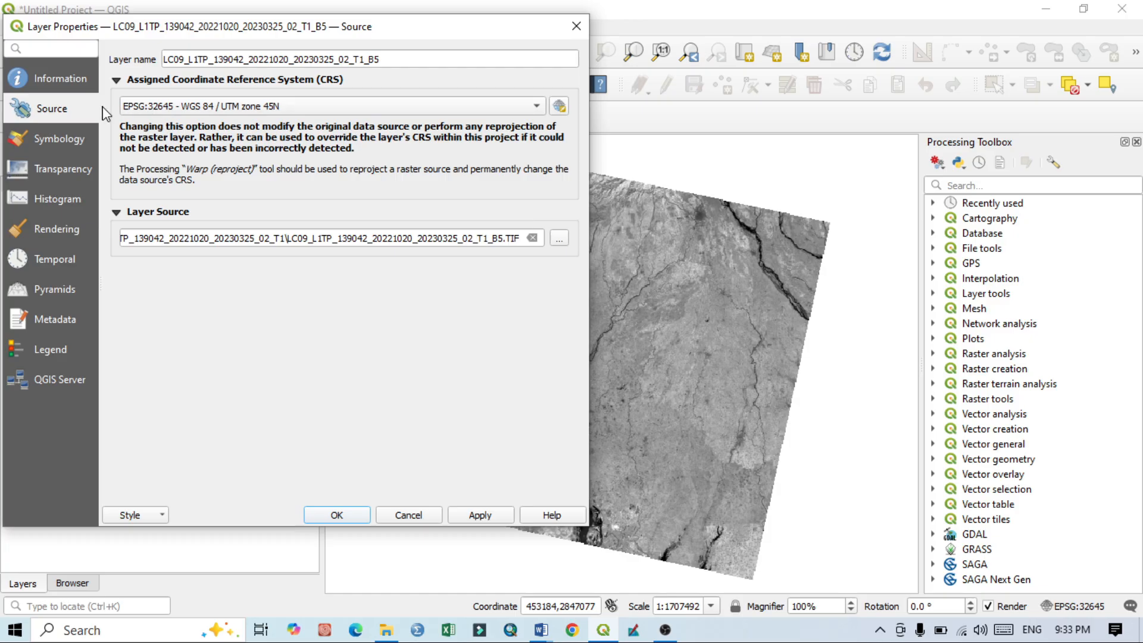
pyautogui.click(65, 81)
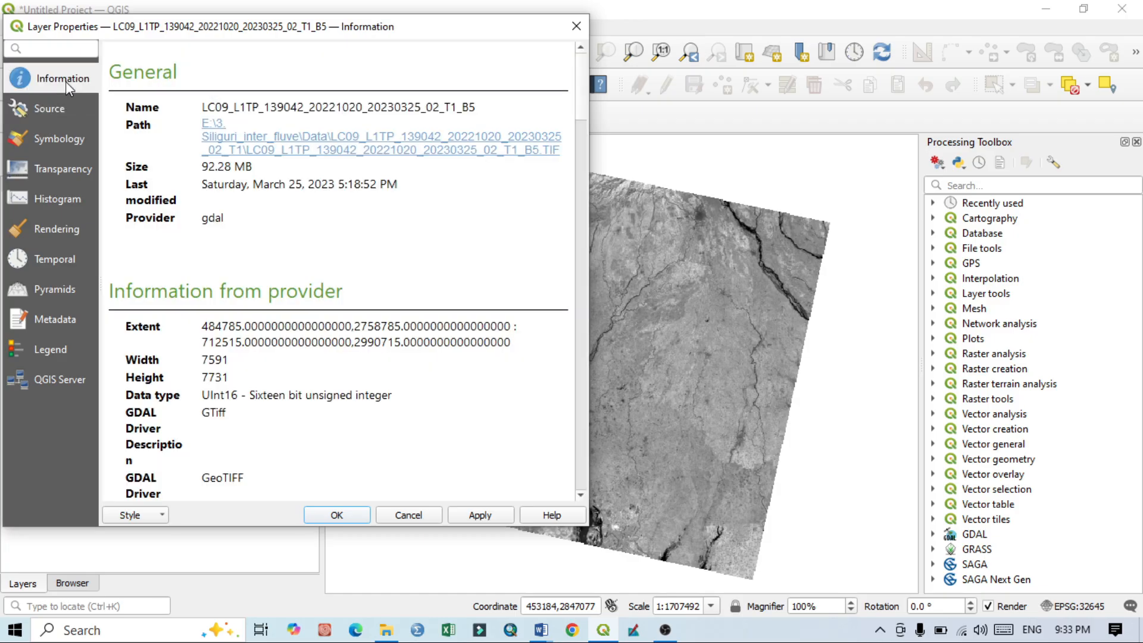
pyautogui.moveTo(127, 410); pyautogui.dragTo(233, 417)
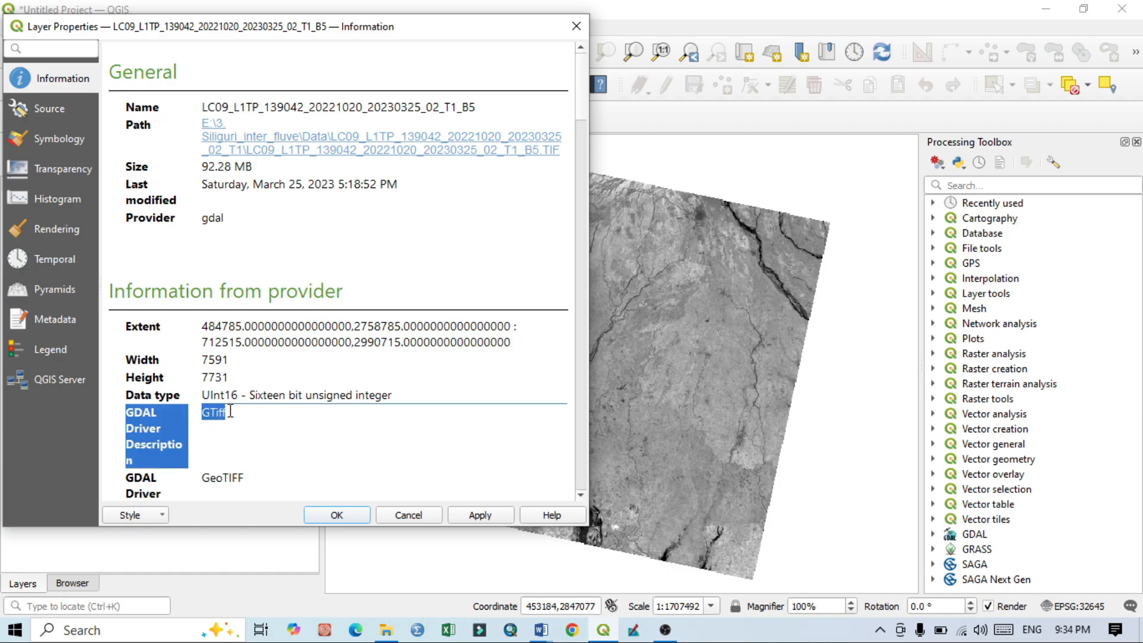
pyautogui.click(220, 415)
pyautogui.moveTo(237, 409); pyautogui.dragTo(200, 413)
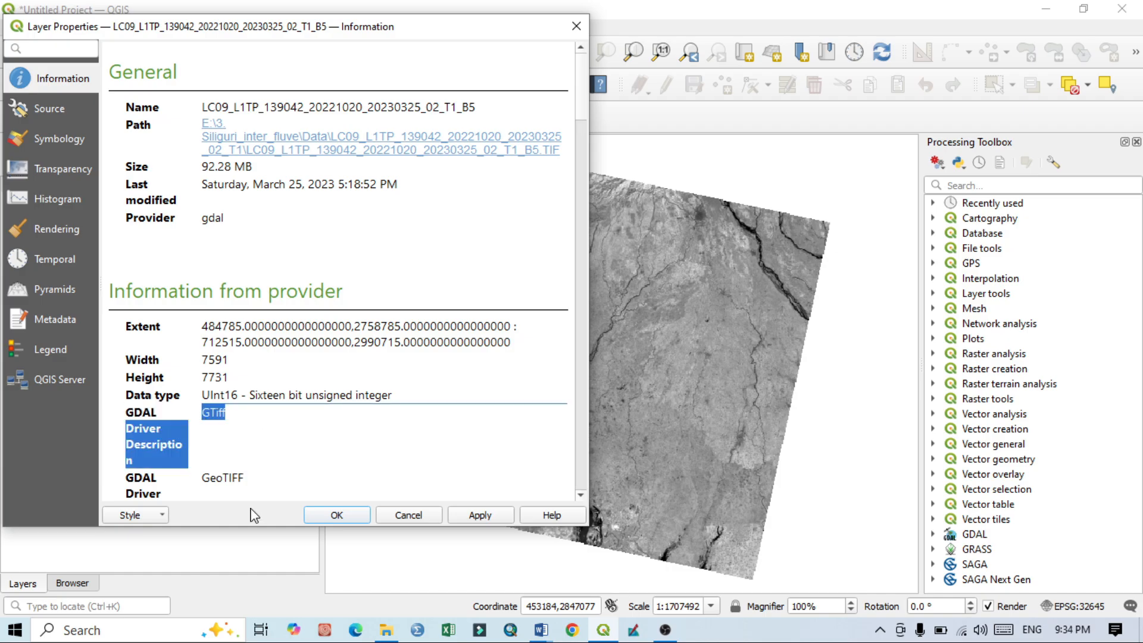
pyautogui.moveTo(246, 478); pyautogui.dragTo(201, 481)
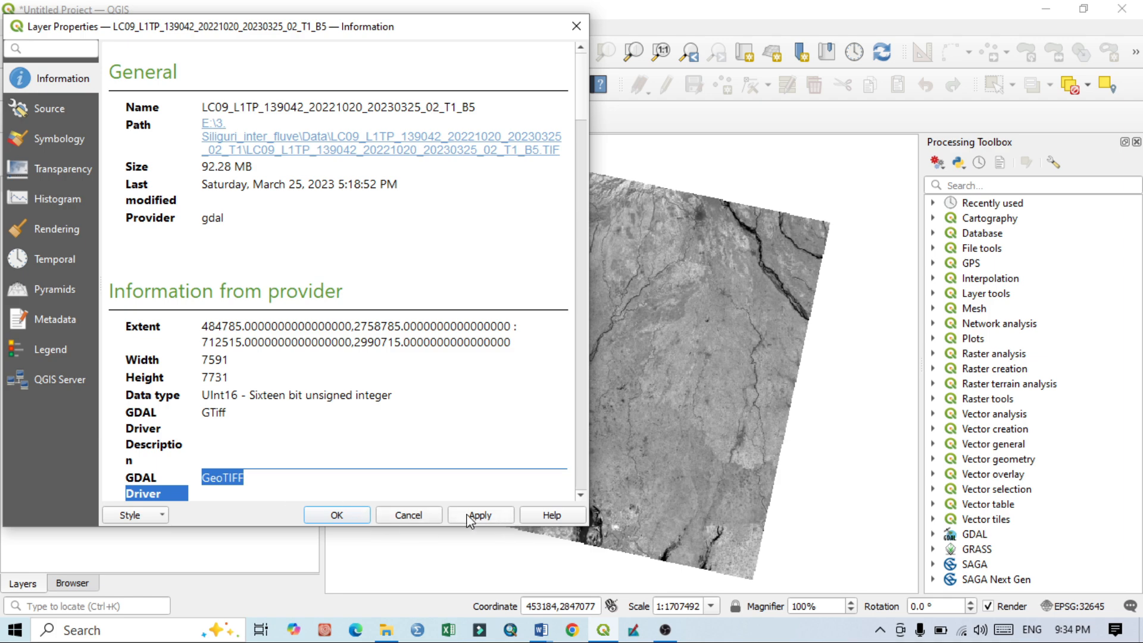
pyautogui.click(417, 516)
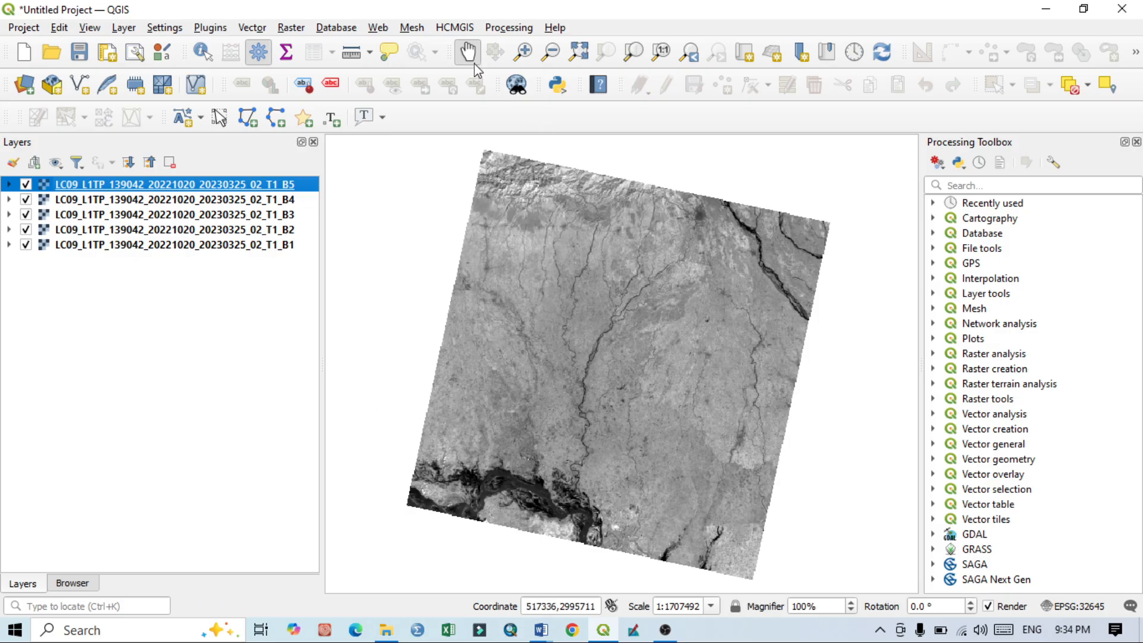
# Step: Set up Build Virtual Raster with all five bands B1 to B5 as inputs, each in a separate band, and nodata value 0
pyautogui.click(296, 28)
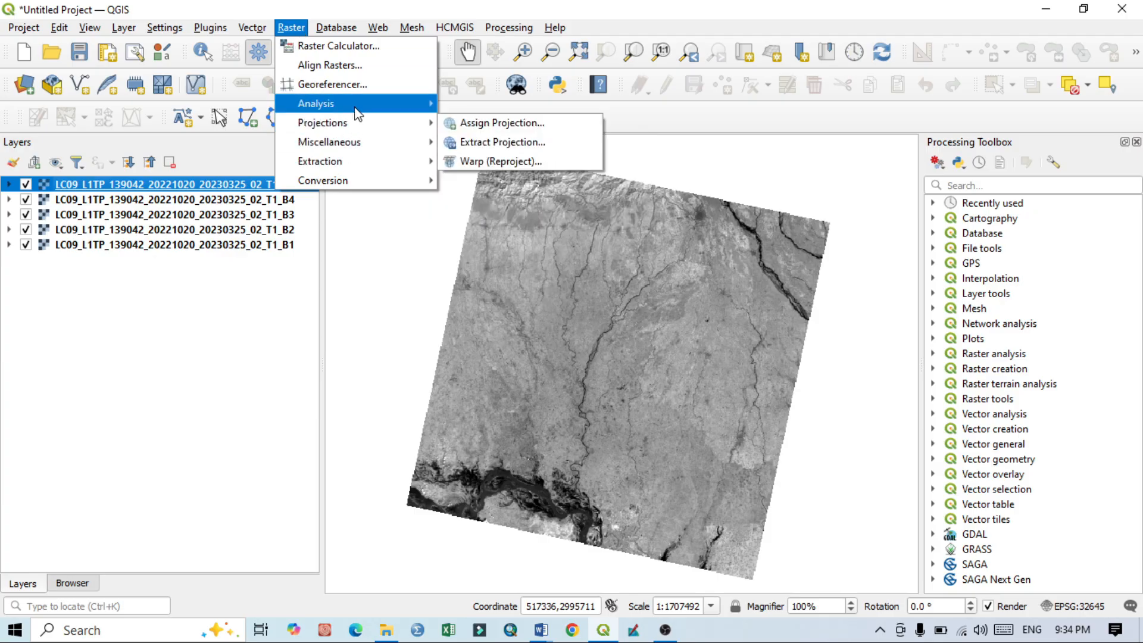
pyautogui.moveTo(363, 103)
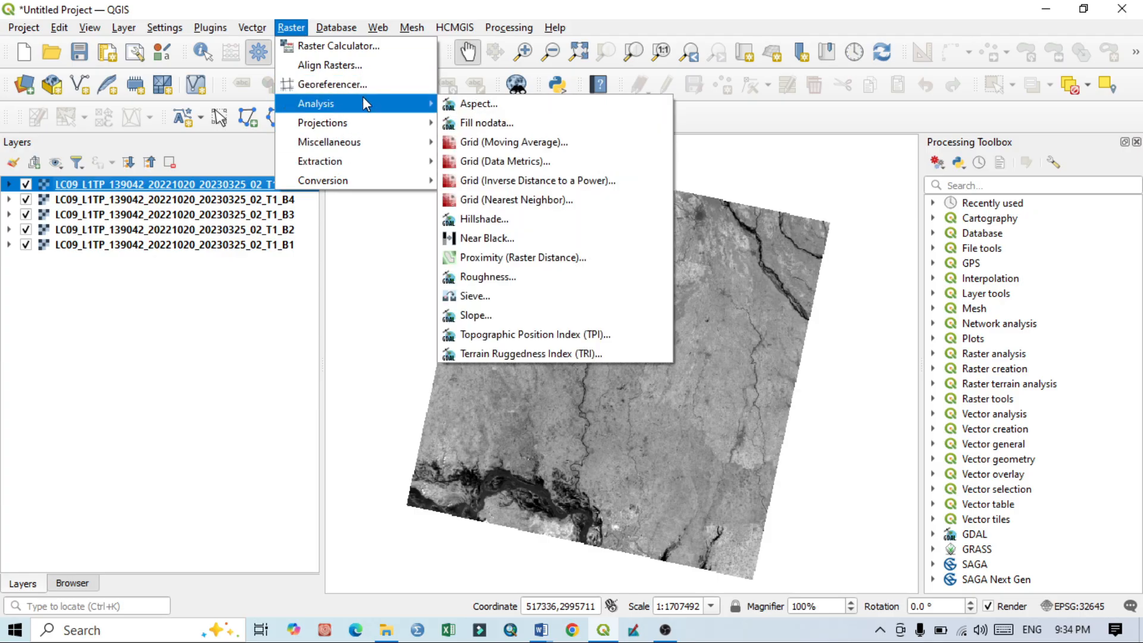
pyautogui.moveTo(370, 141)
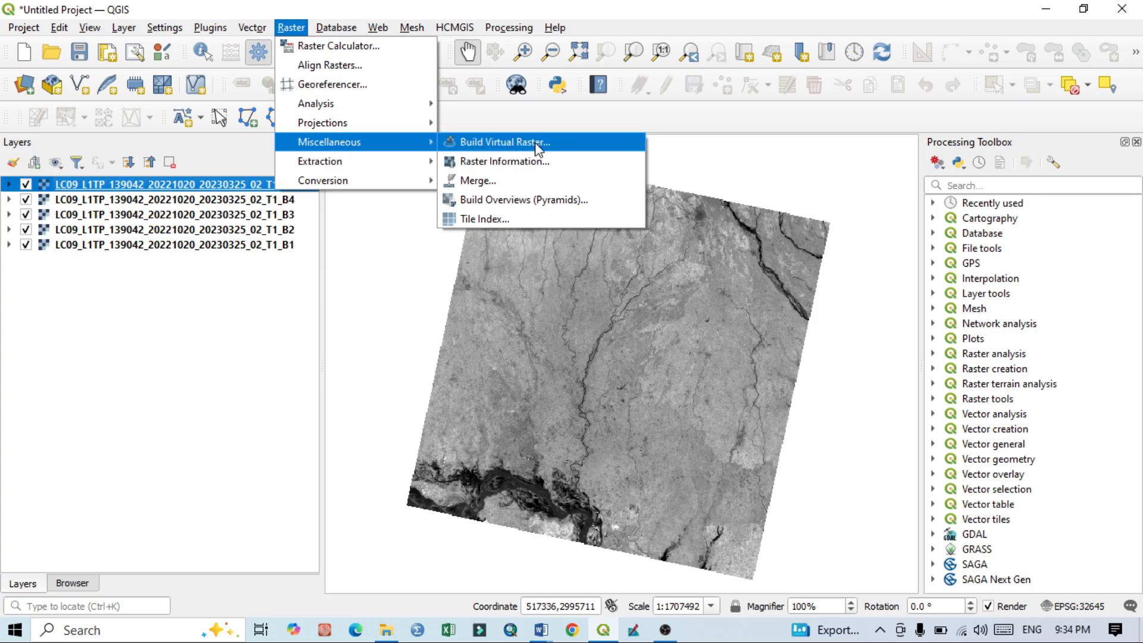
pyautogui.click(502, 147)
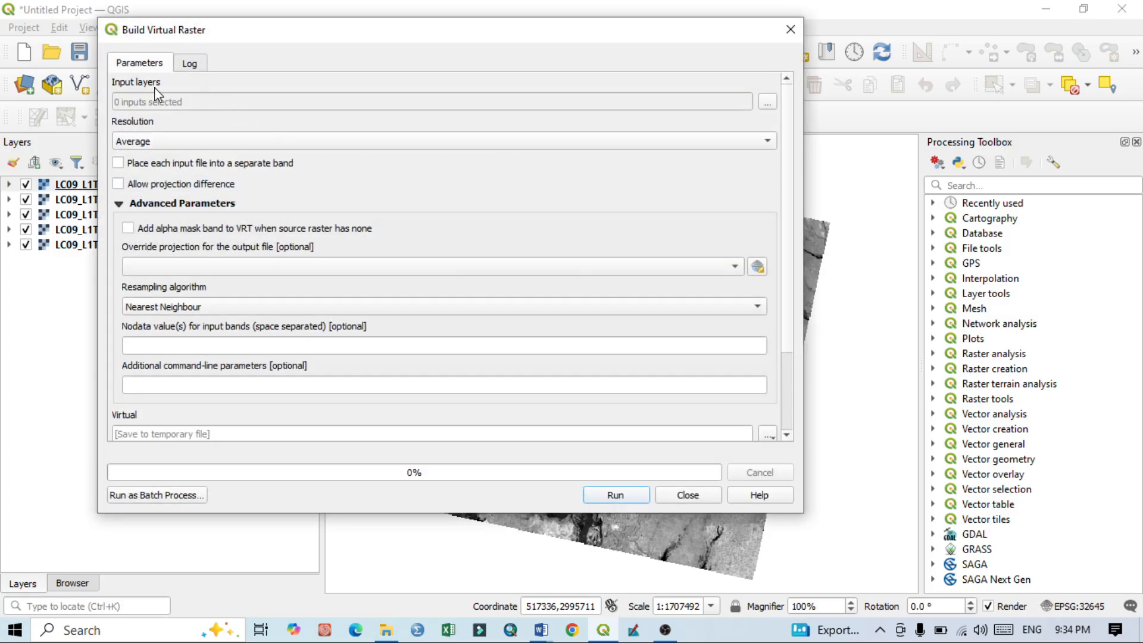
pyautogui.click(768, 106)
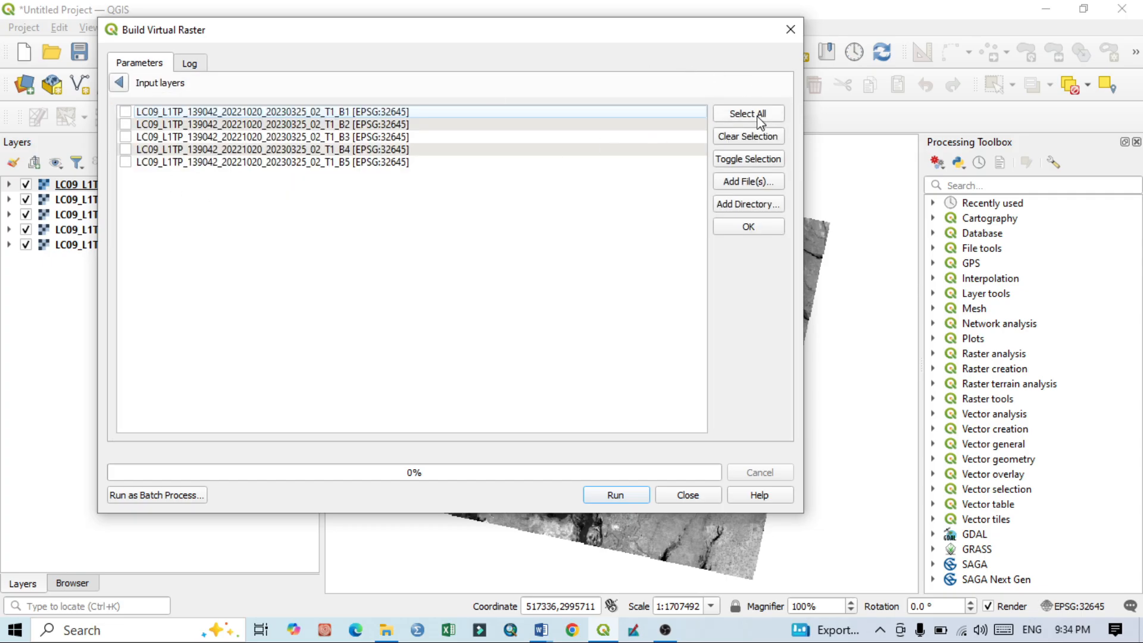
pyautogui.click(759, 114)
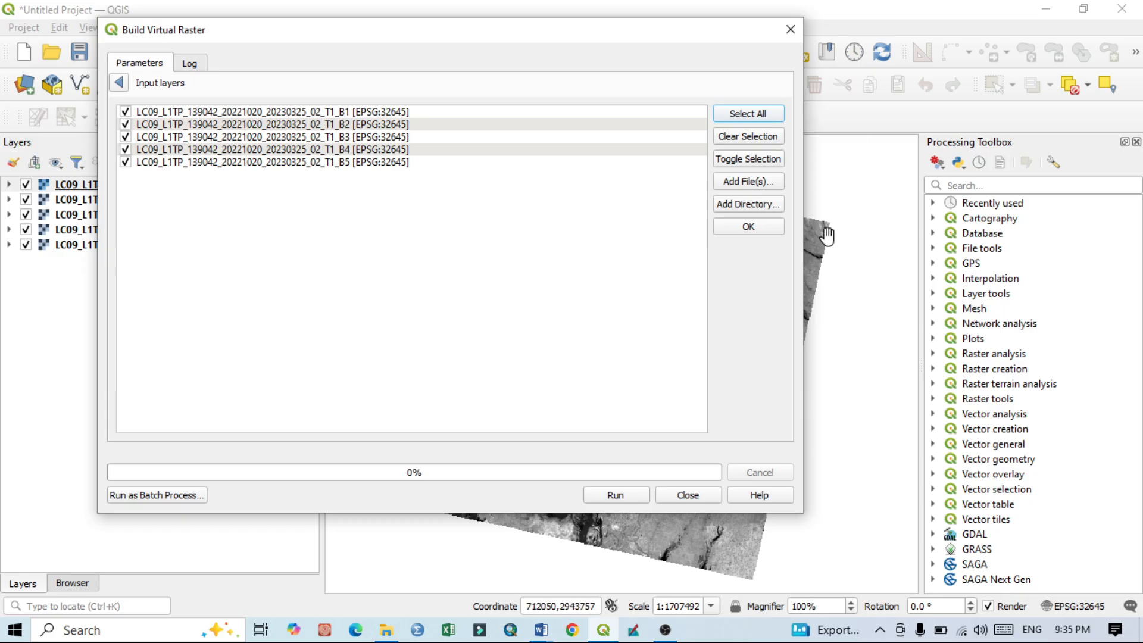
pyautogui.click(748, 228)
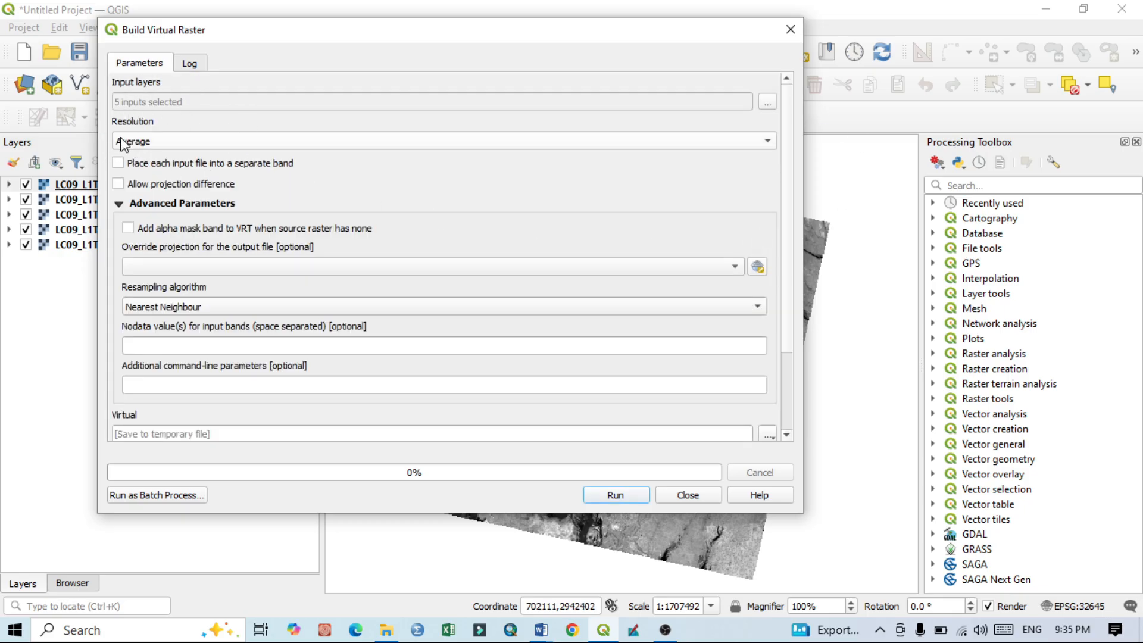
pyautogui.click(117, 163)
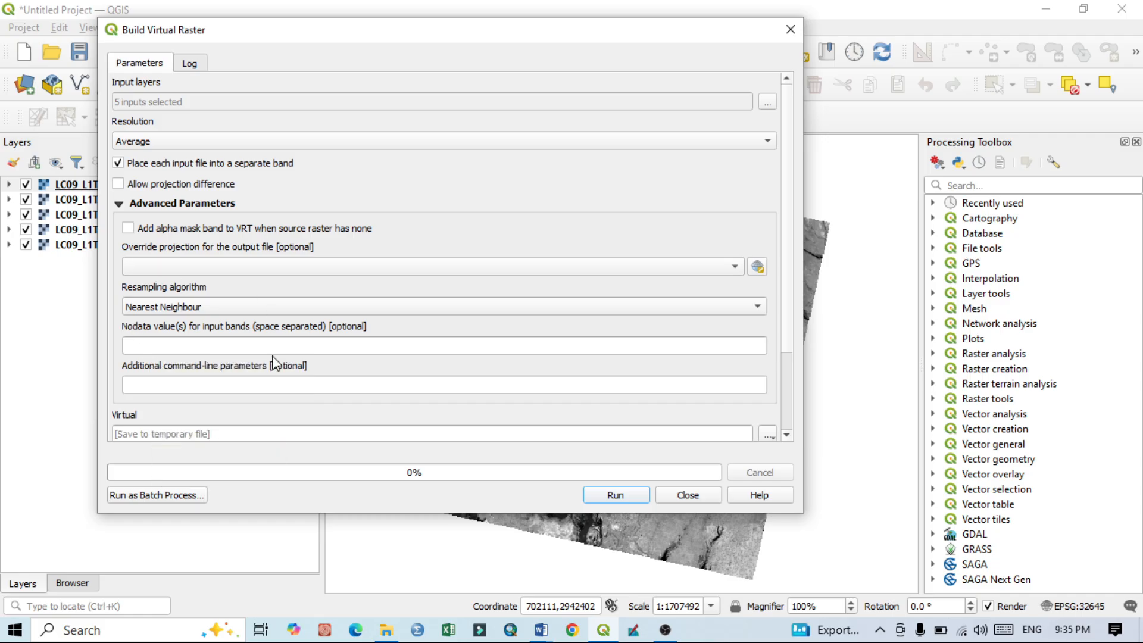
pyautogui.click(160, 344)
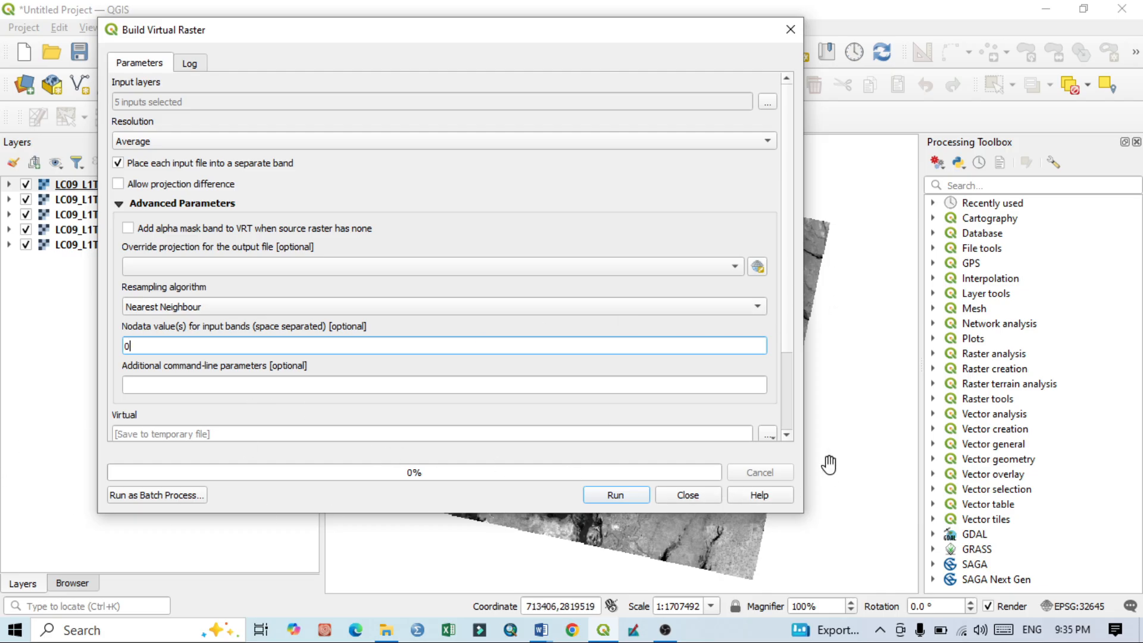
# Step: Save the virtual raster output as the VRT file fcc in the Geography the next level folder and run the tool
pyautogui.click(767, 433)
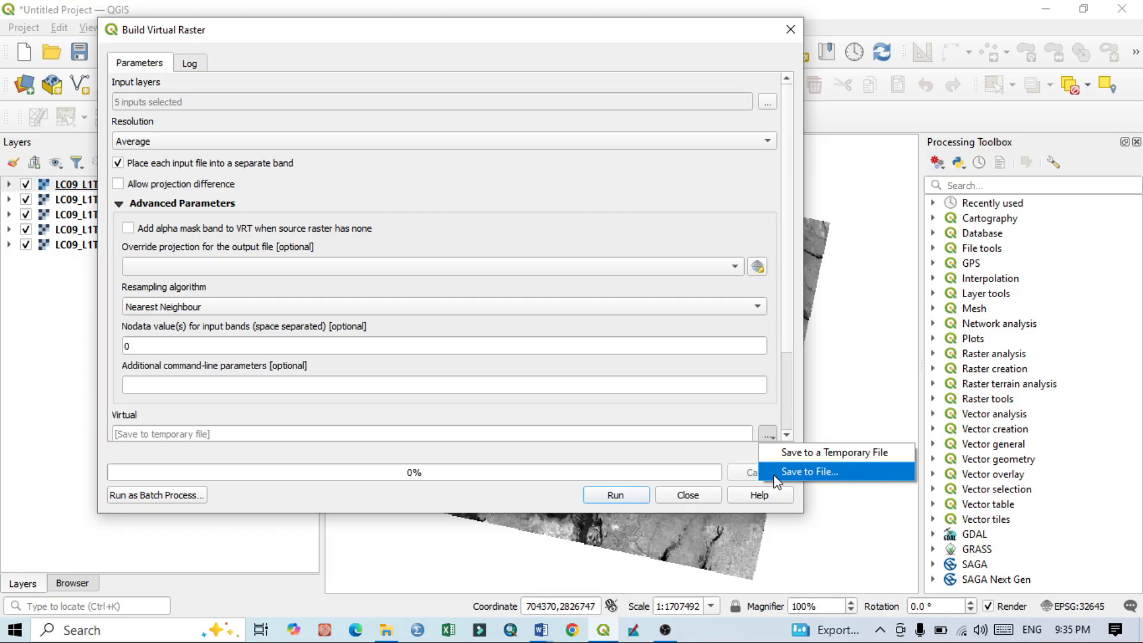
pyautogui.click(822, 476)
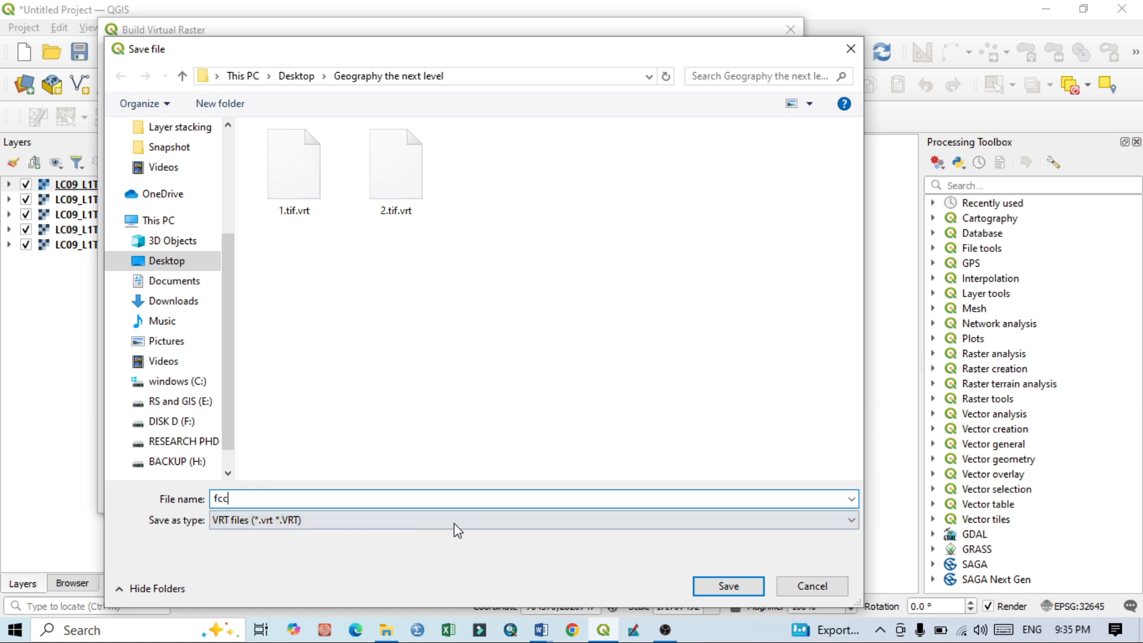
pyautogui.click(729, 586)
pyautogui.click(619, 499)
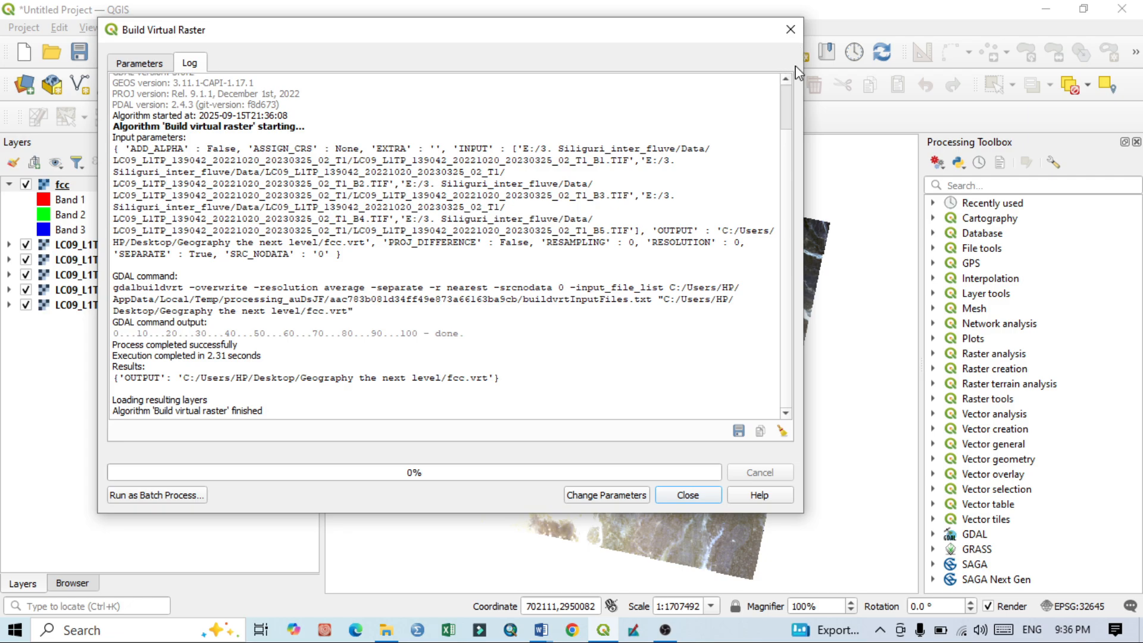
pyautogui.click(714, 497)
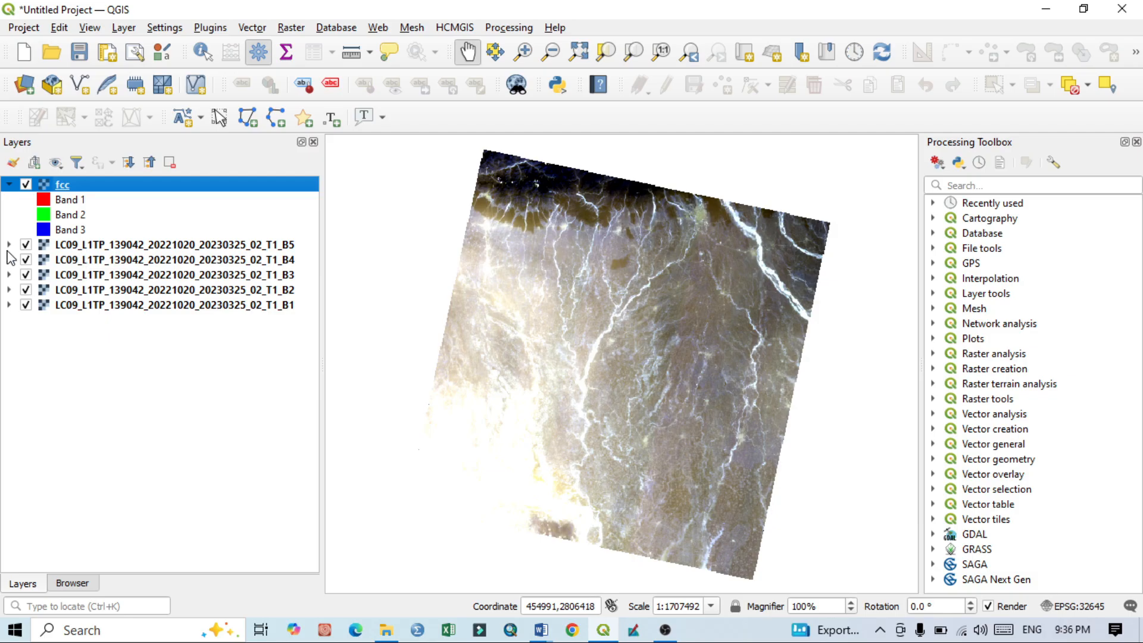
# Step: Hide the B5, B4, B3, B2 and B1 layers, keeping only the fcc layer displayed
pyautogui.click(25, 248)
pyautogui.click(25, 260)
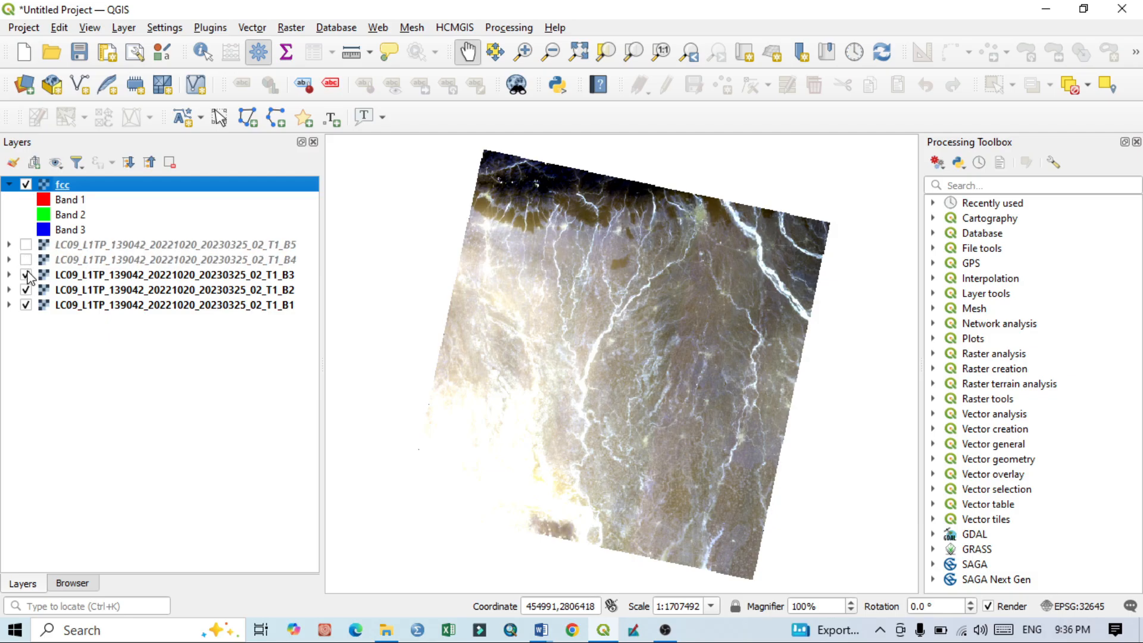
pyautogui.click(25, 275)
pyautogui.click(25, 289)
pyautogui.click(26, 304)
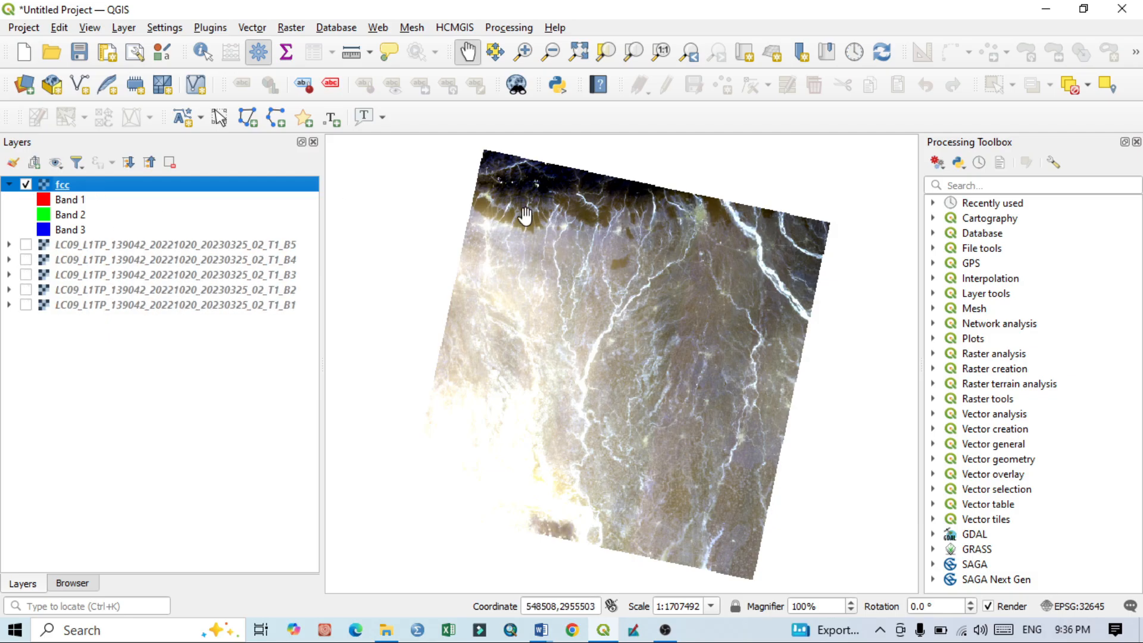
# Step: Open the fcc layer's symbology settings and review the available render types, keeping Multiband color
pyautogui.scroll(1, 536, 237)
pyautogui.moveTo(727, 221); pyautogui.dragTo(682, 339)
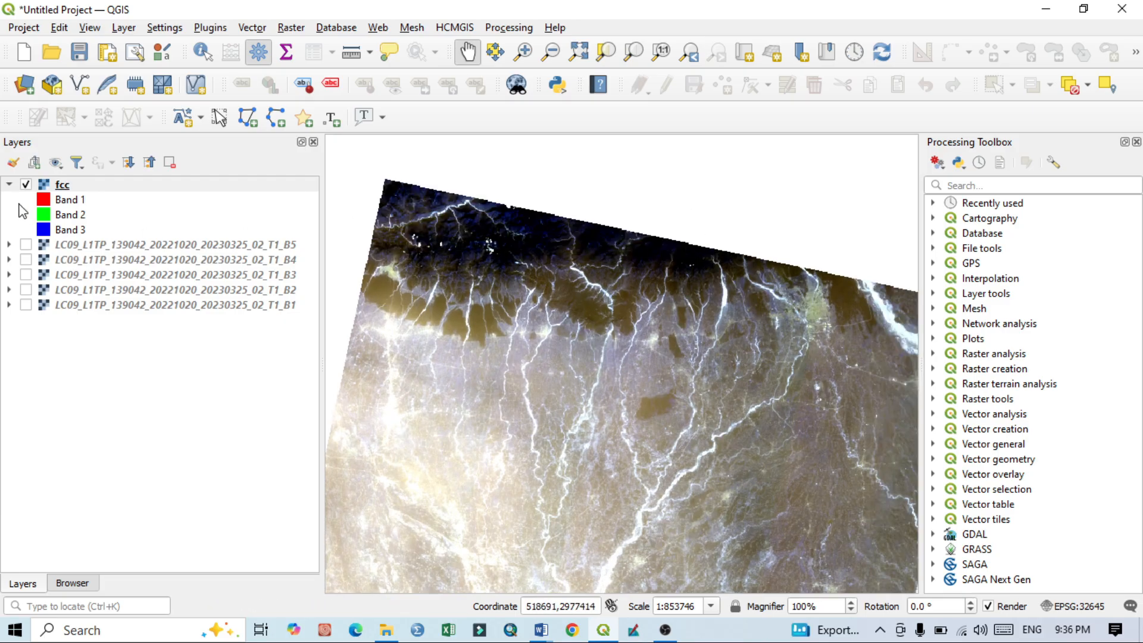
pyautogui.rightClick(57, 189)
pyautogui.click(84, 493)
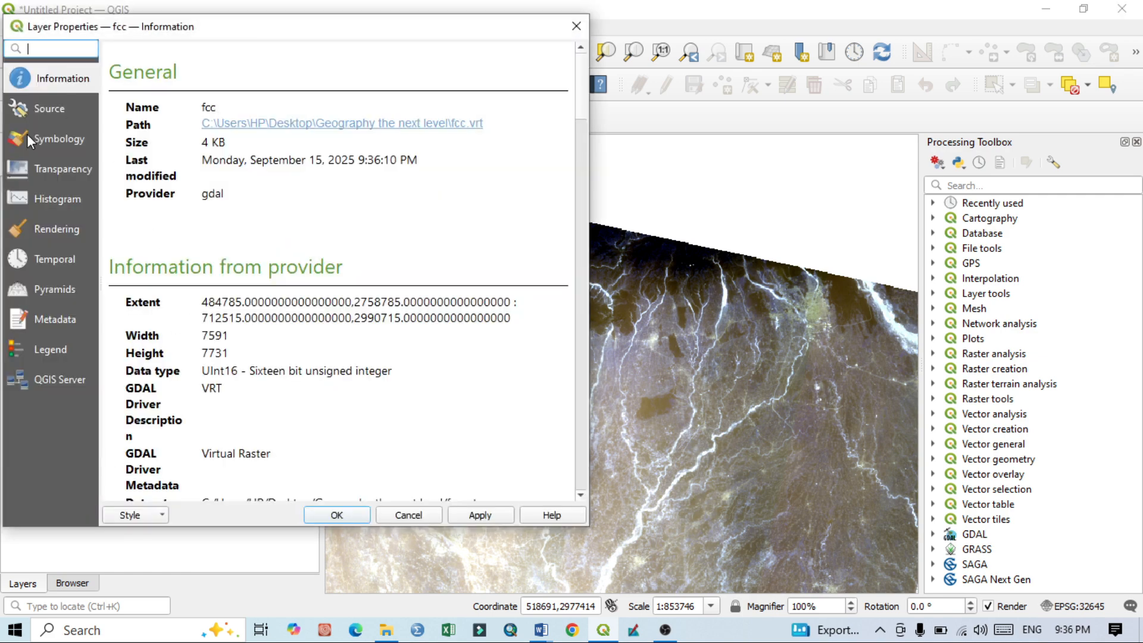
pyautogui.click(30, 138)
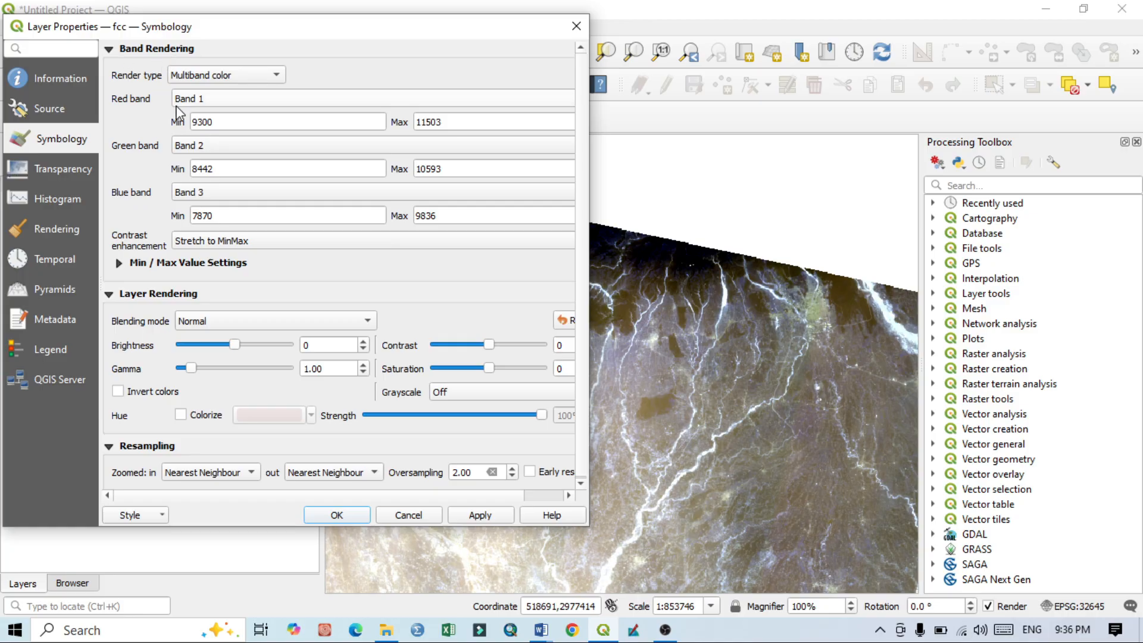
pyautogui.click(181, 75)
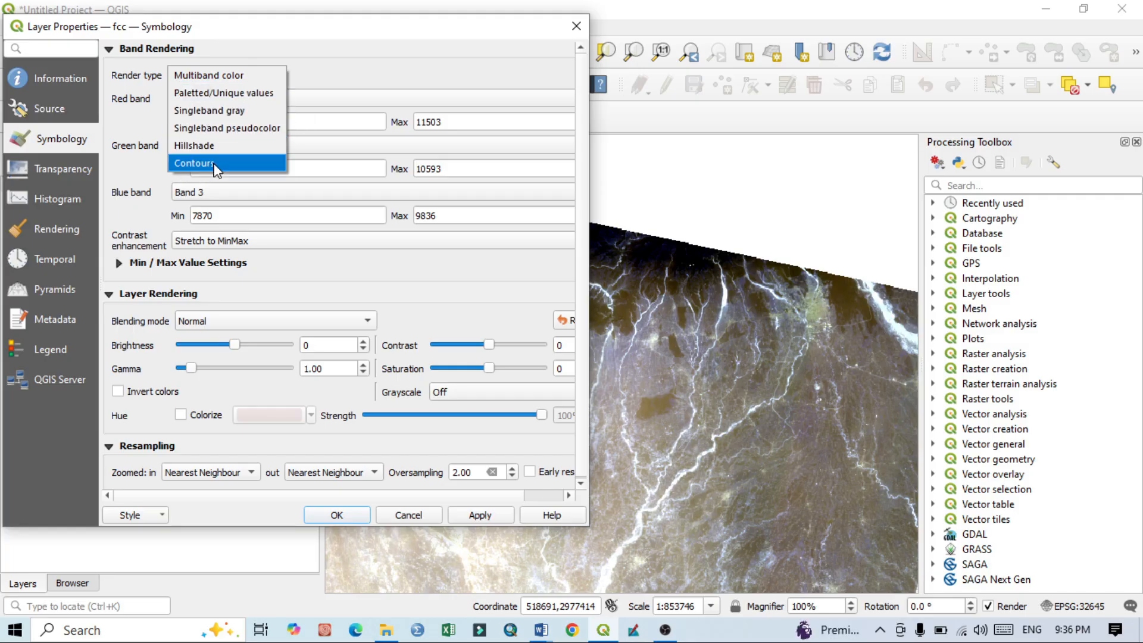
pyautogui.click(322, 73)
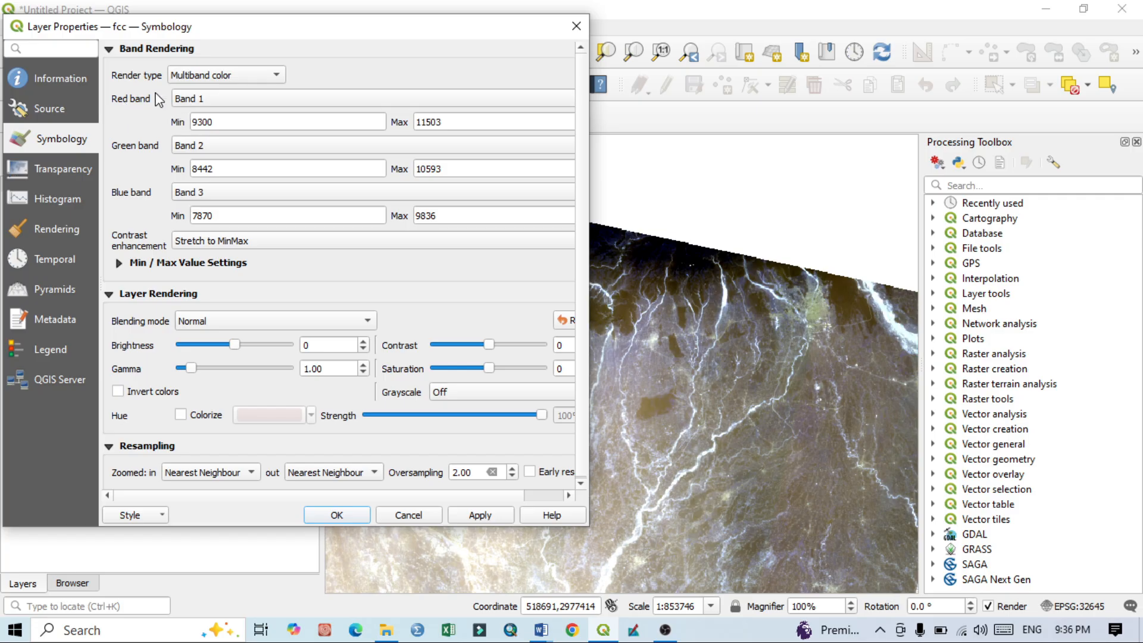
# Step: Assign Band 5 to red, Band 4 to green and Band 3 to blue for the fcc layer and apply the rendering
pyautogui.click(199, 98)
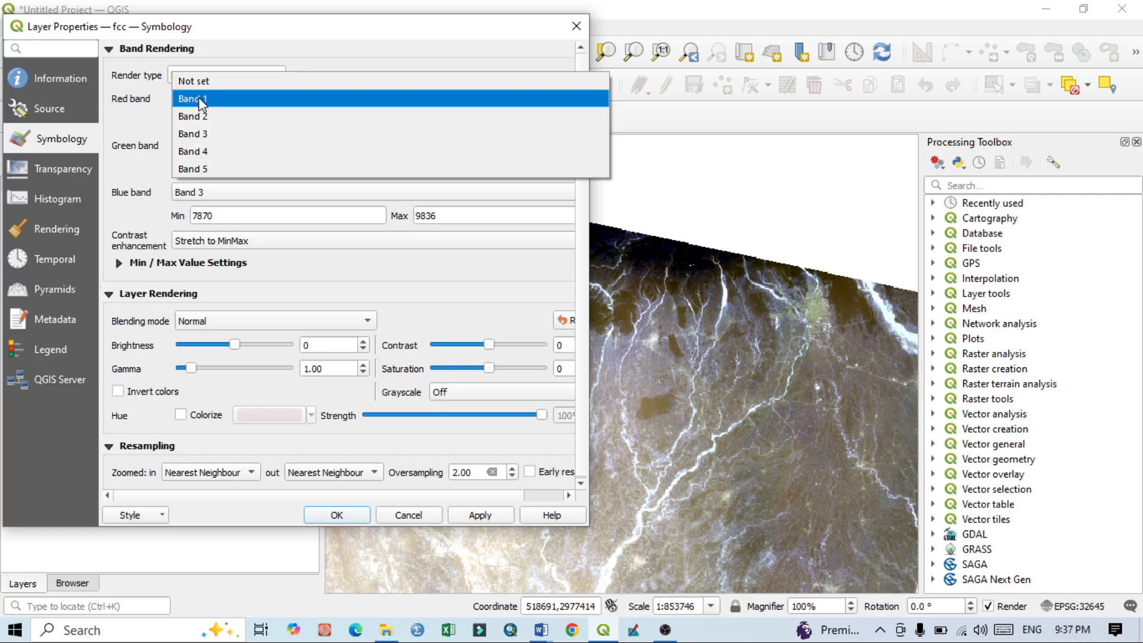
pyautogui.click(216, 168)
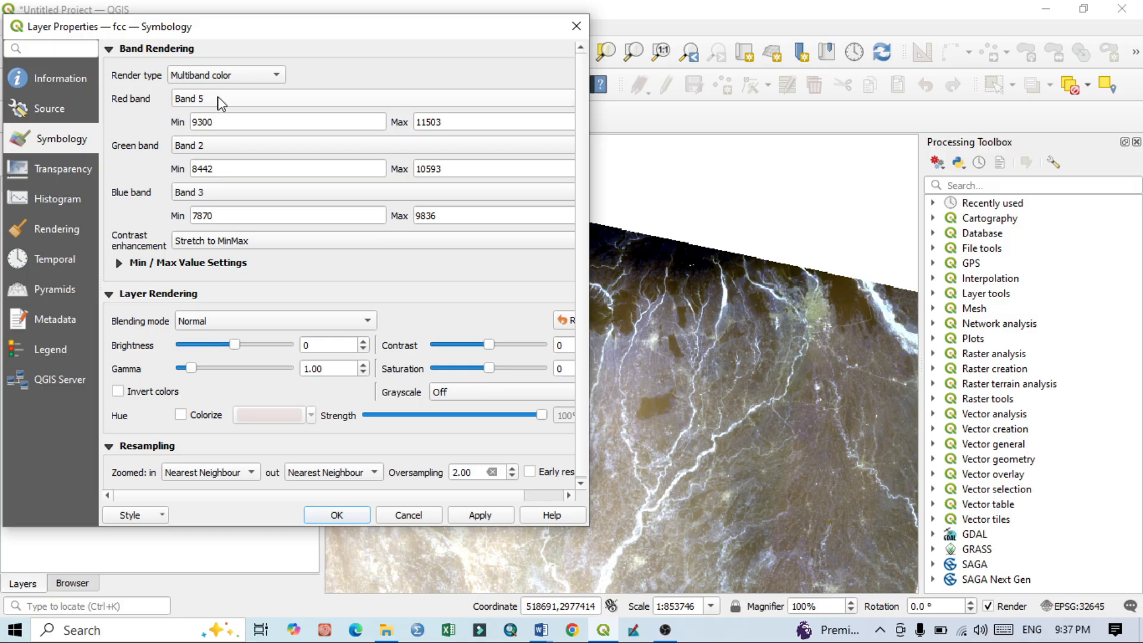
pyautogui.click(189, 147)
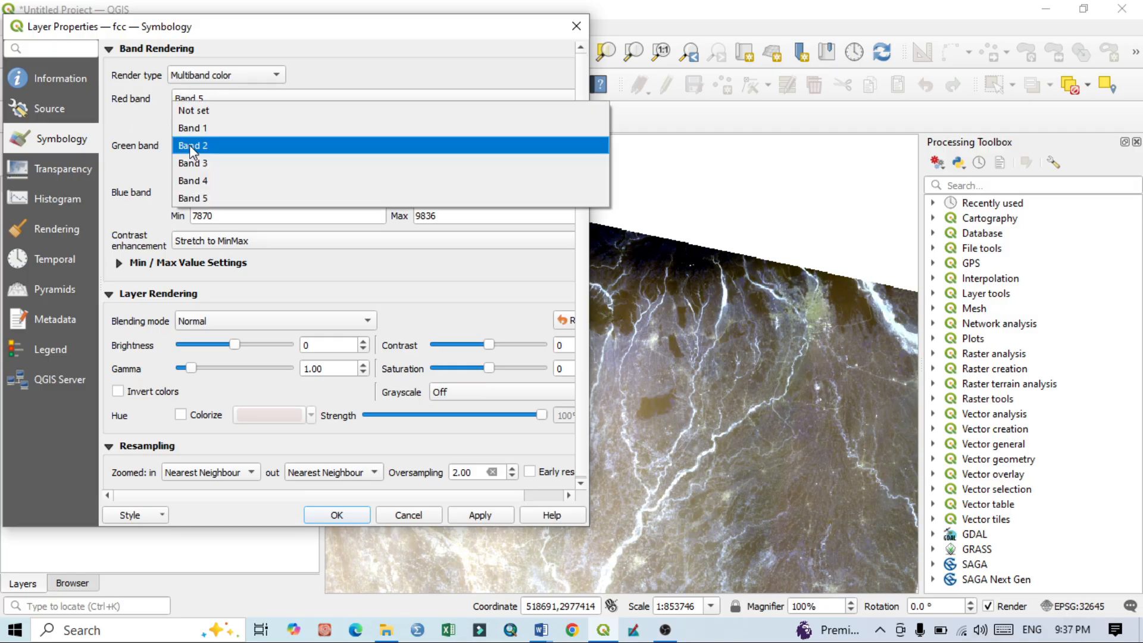
pyautogui.click(194, 180)
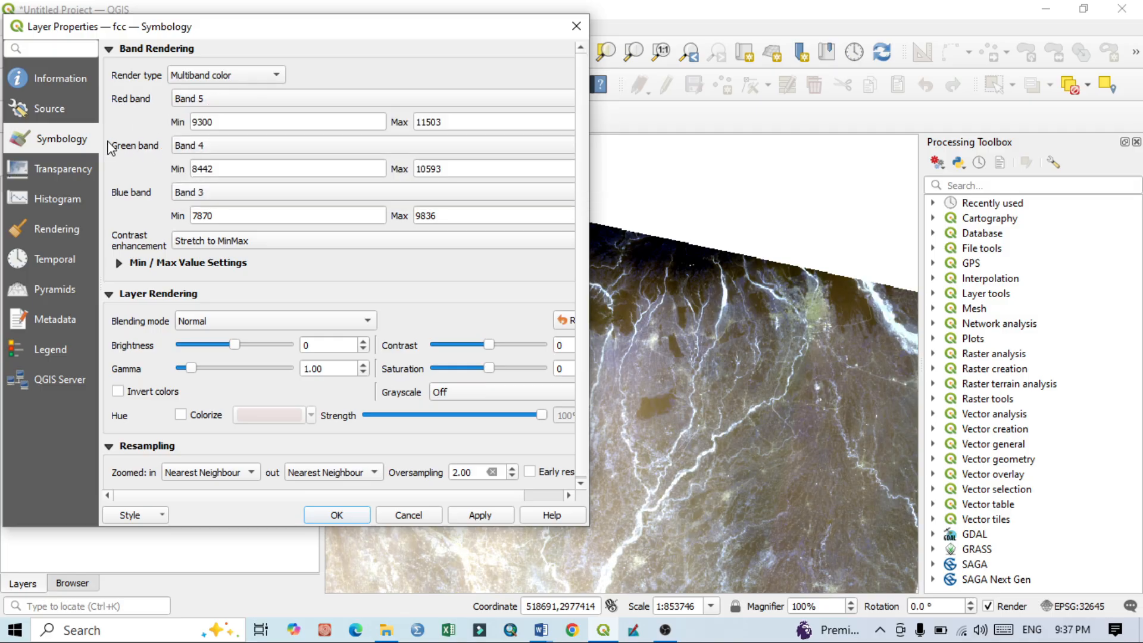
pyautogui.click(194, 193)
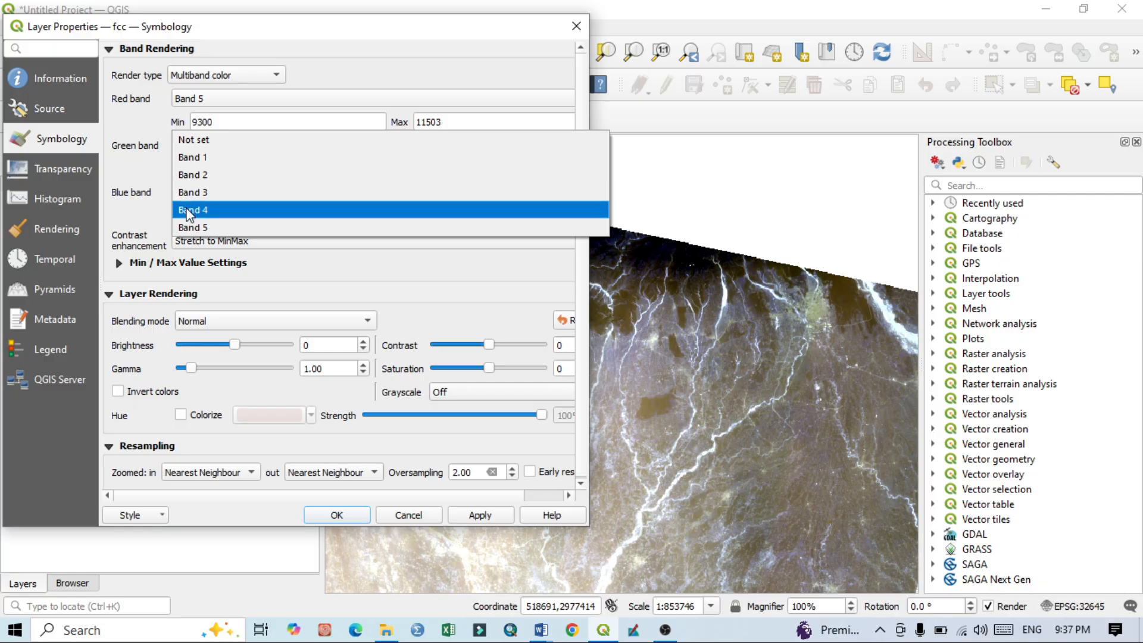
pyautogui.click(197, 192)
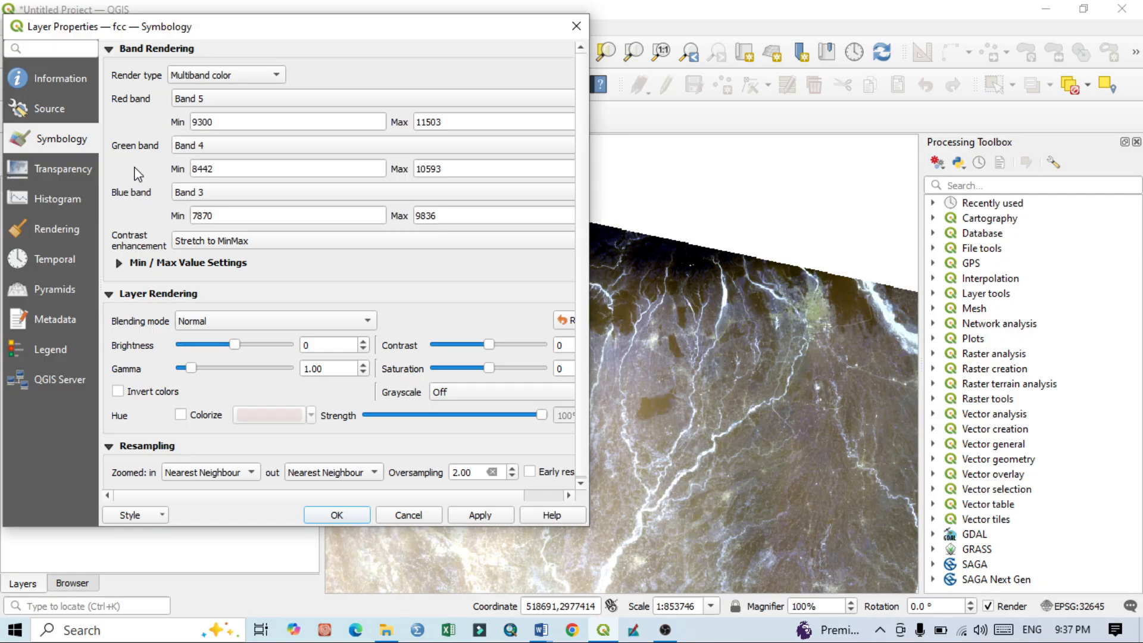
pyautogui.click(493, 520)
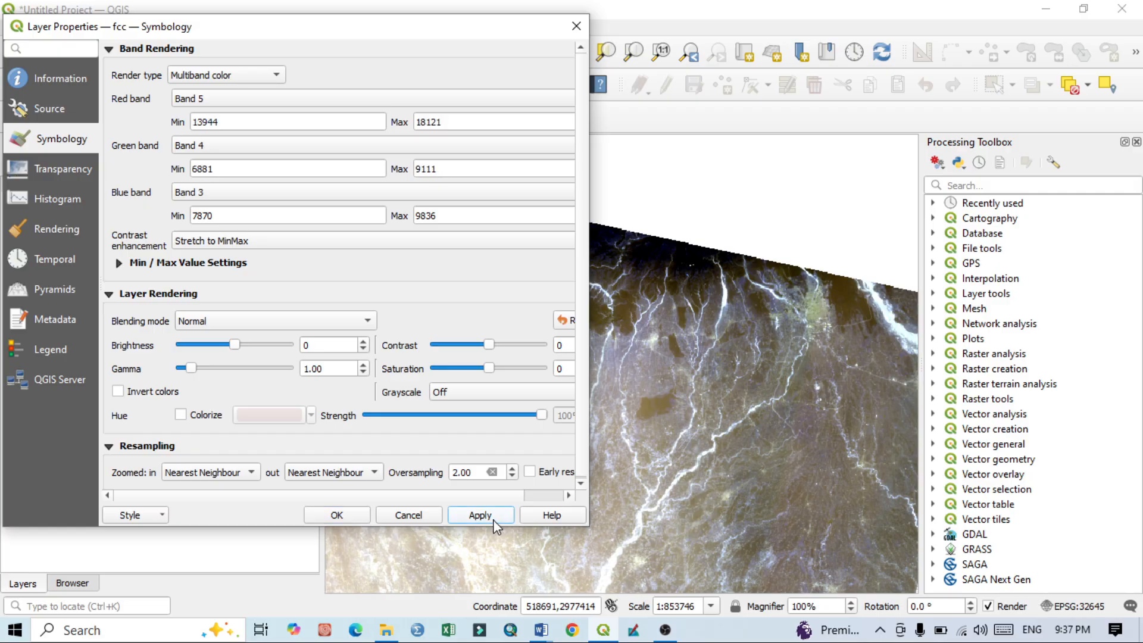
pyautogui.click(337, 516)
# Step: Examine the false colour composite at the fcc layer's full extent and close up along its northern mountains and river valleys
pyautogui.moveTo(677, 382); pyautogui.dragTo(629, 209)
pyautogui.rightClick(62, 189)
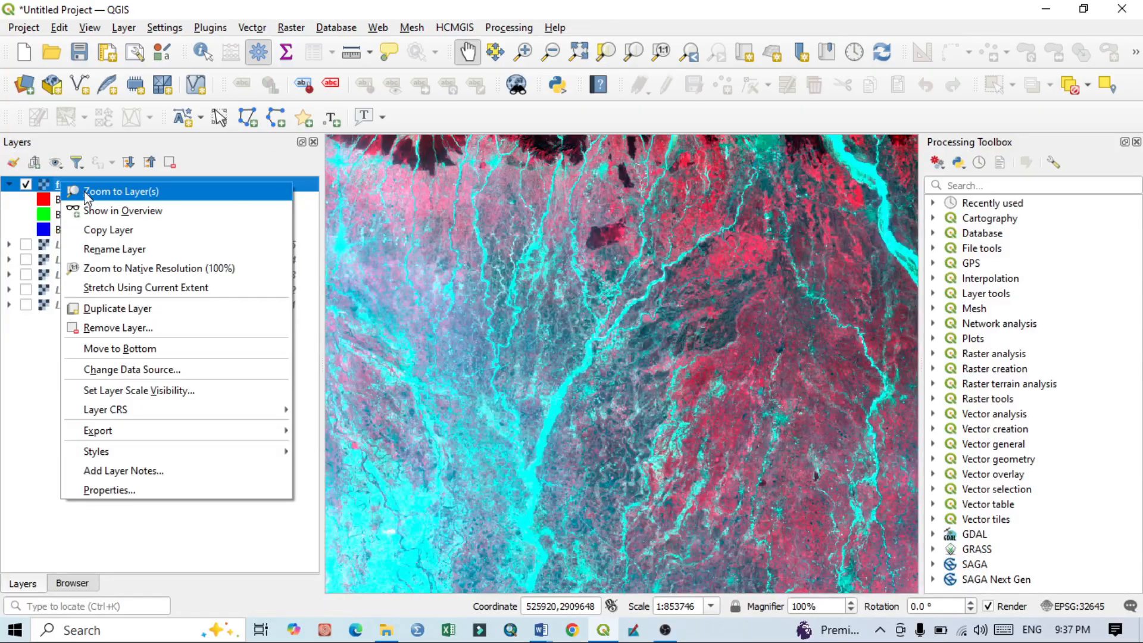
pyautogui.click(78, 190)
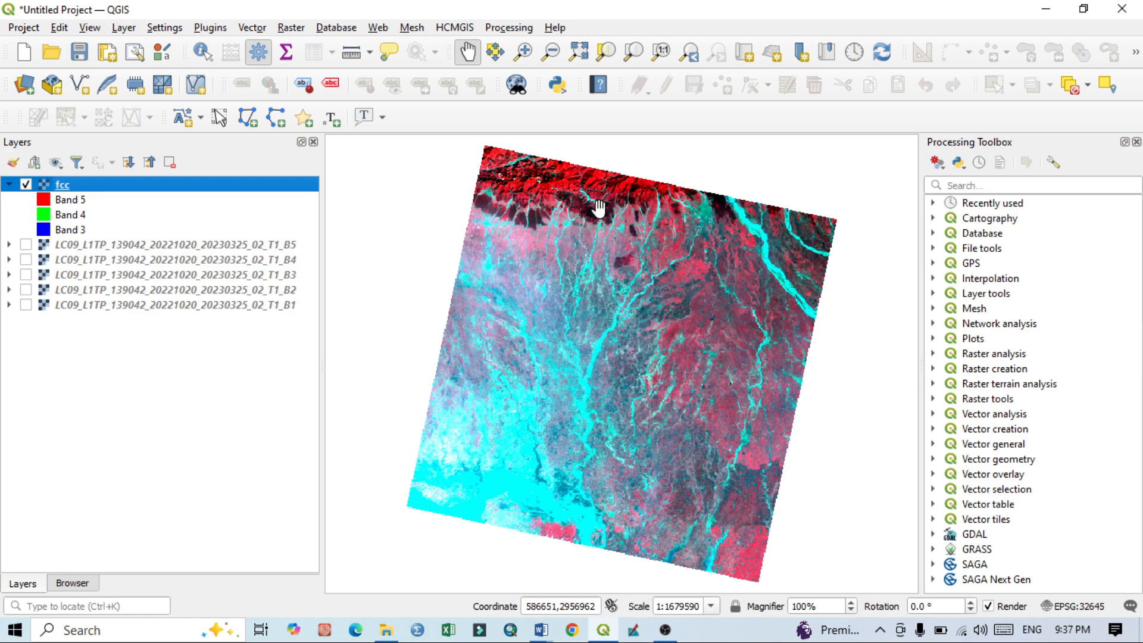
pyautogui.scroll(2, 564, 179)
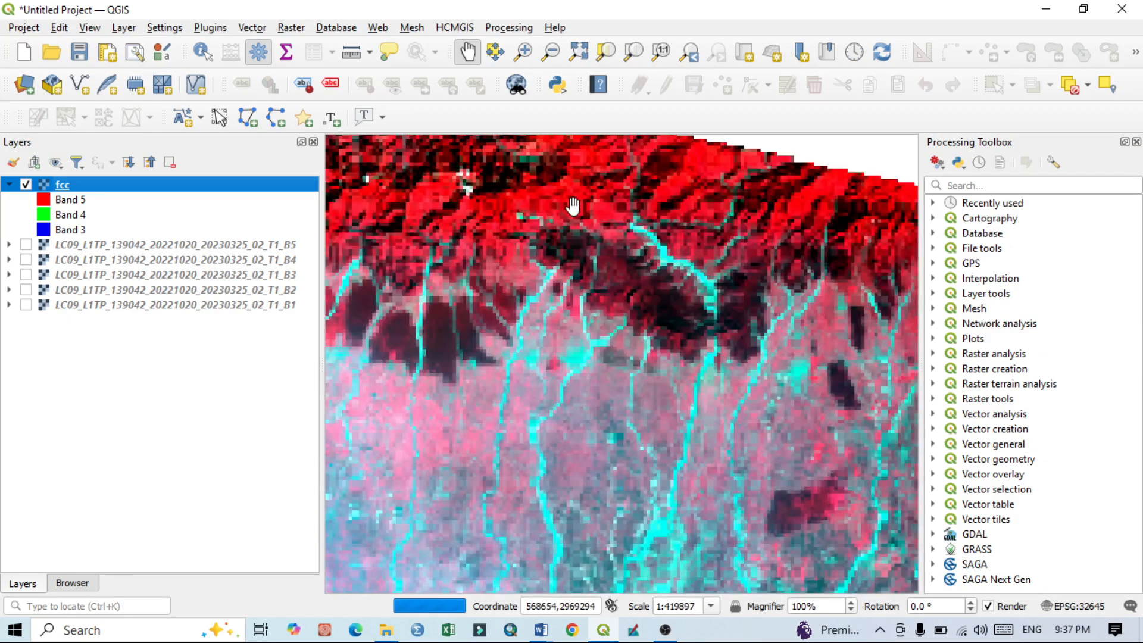
pyautogui.moveTo(645, 184); pyautogui.dragTo(640, 298)
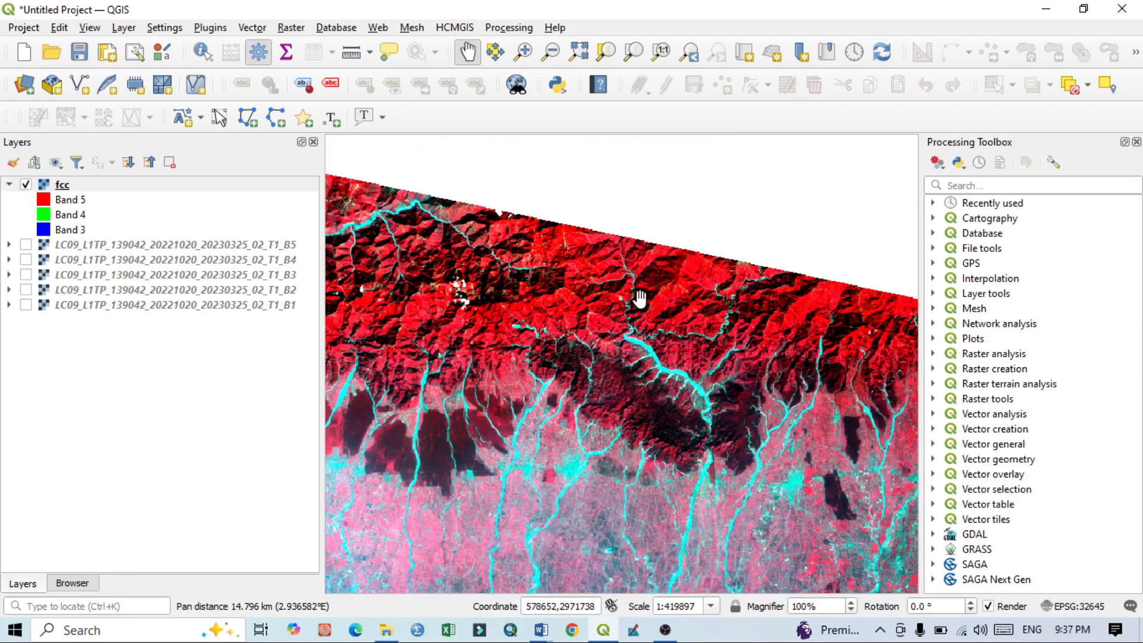
pyautogui.scroll(1, 565, 324)
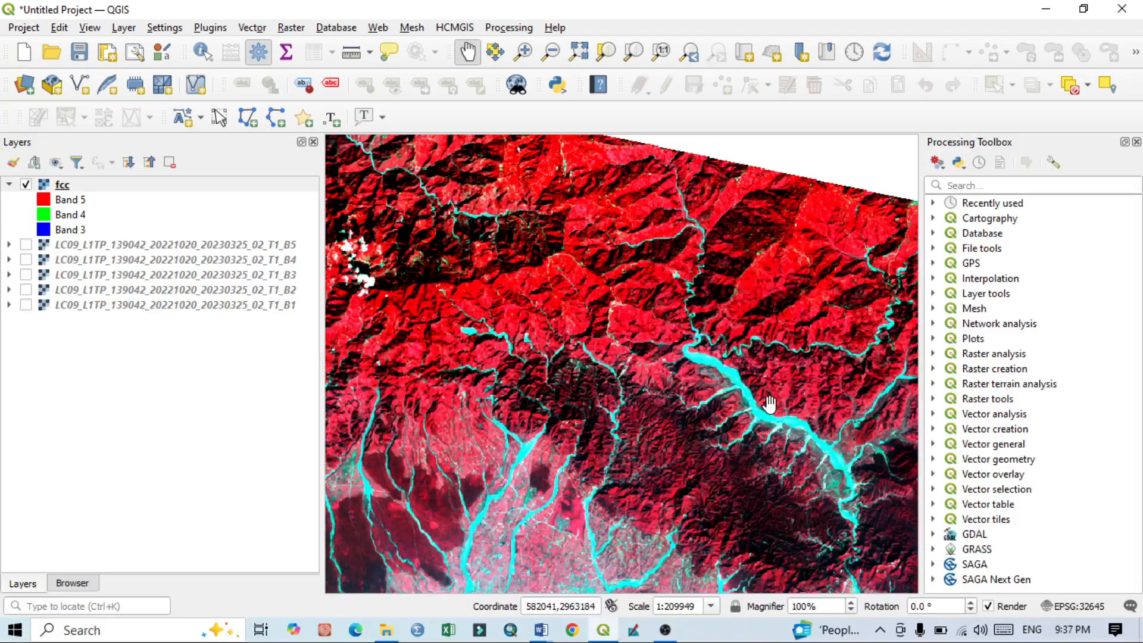
pyautogui.moveTo(765, 443); pyautogui.dragTo(702, 515)
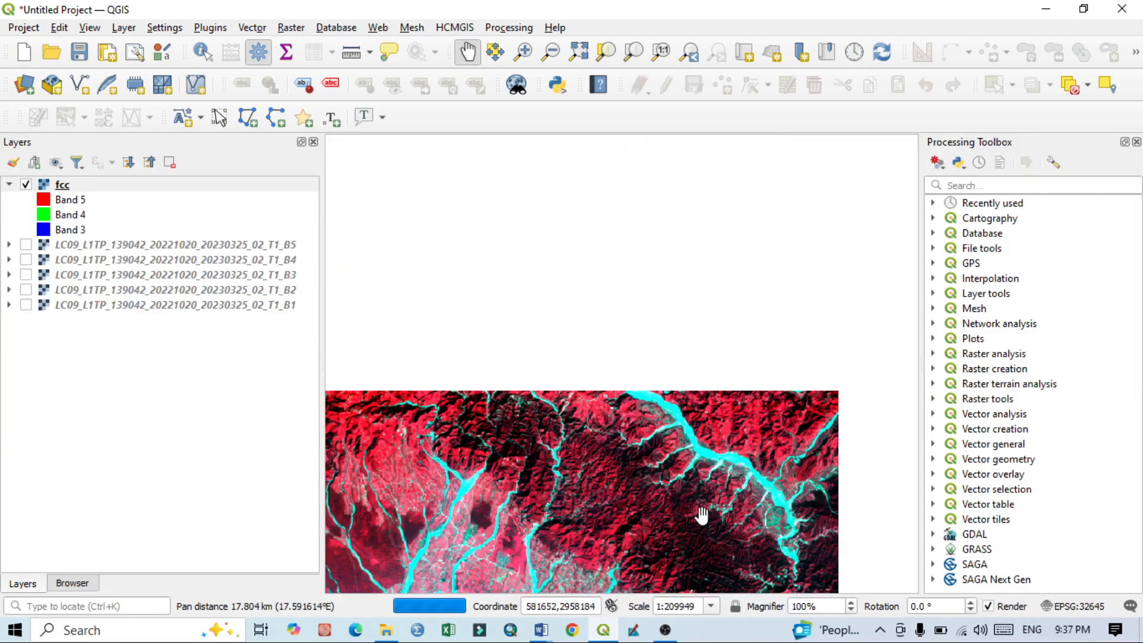
pyautogui.moveTo(488, 317); pyautogui.dragTo(612, 361)
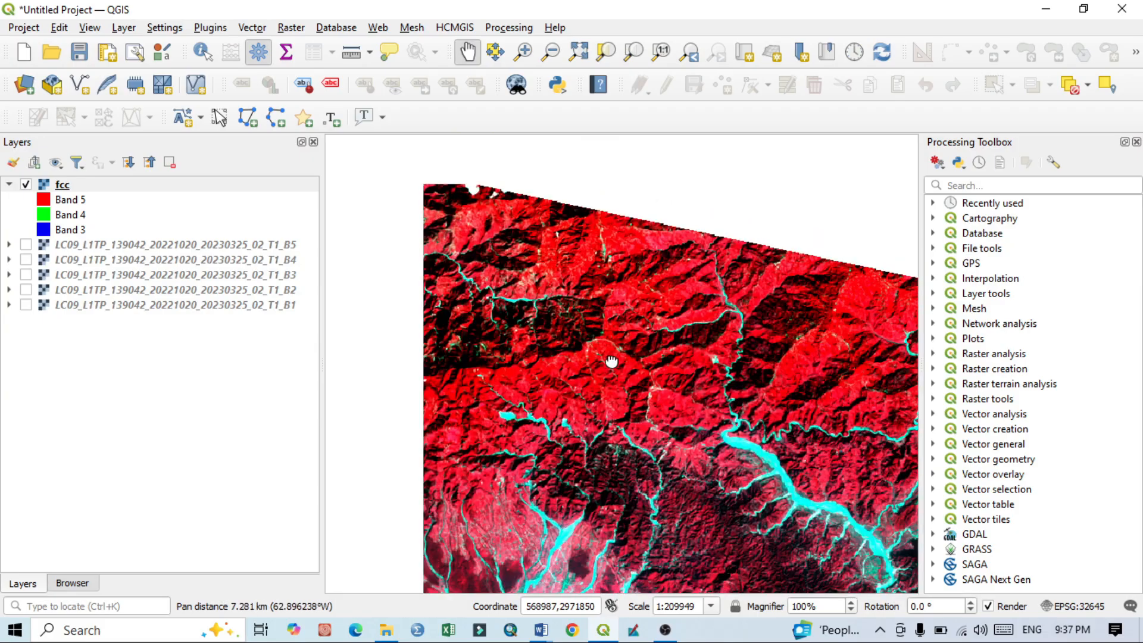